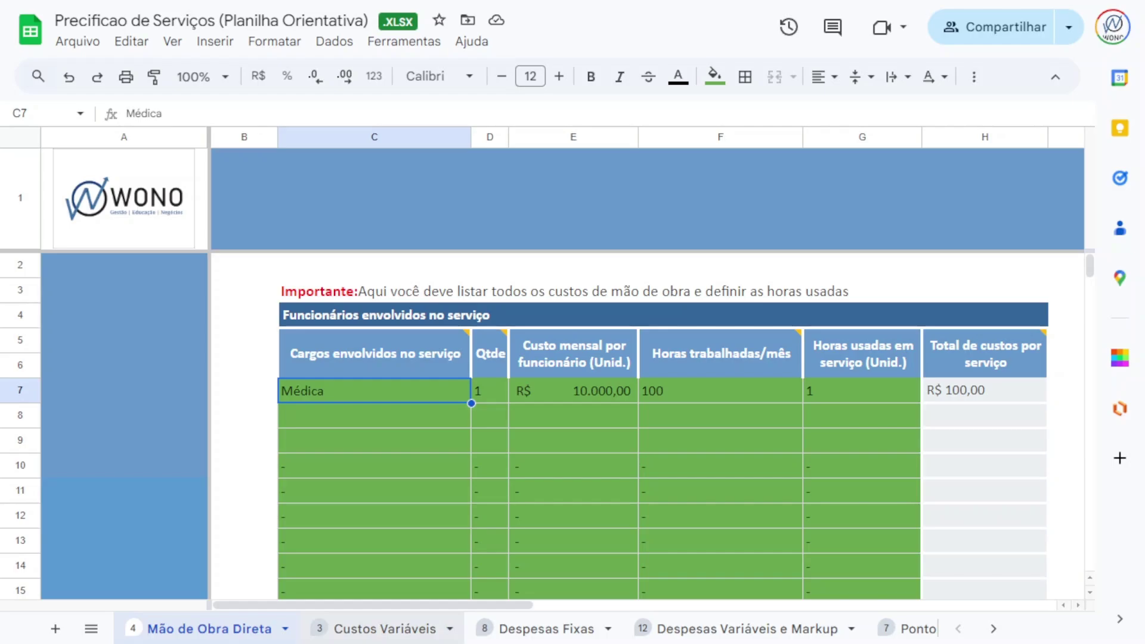
Step: Look through the Custos Variáveis, Despesas Fixas, Despesas Variáveis e Markup and Ponto de Equilíbrio sheets, including the commission, tax and markup cells
{"action": "key", "text": "ctrl+shift+Page_Down"}
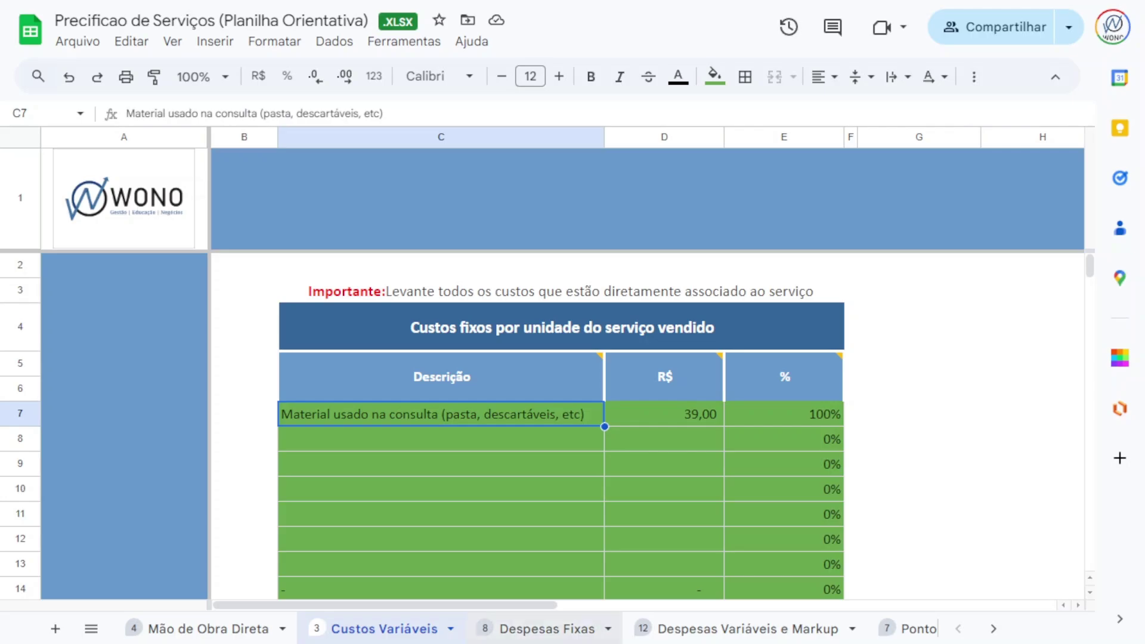
{"action": "key", "text": "ctrl+shift+Page_Down"}
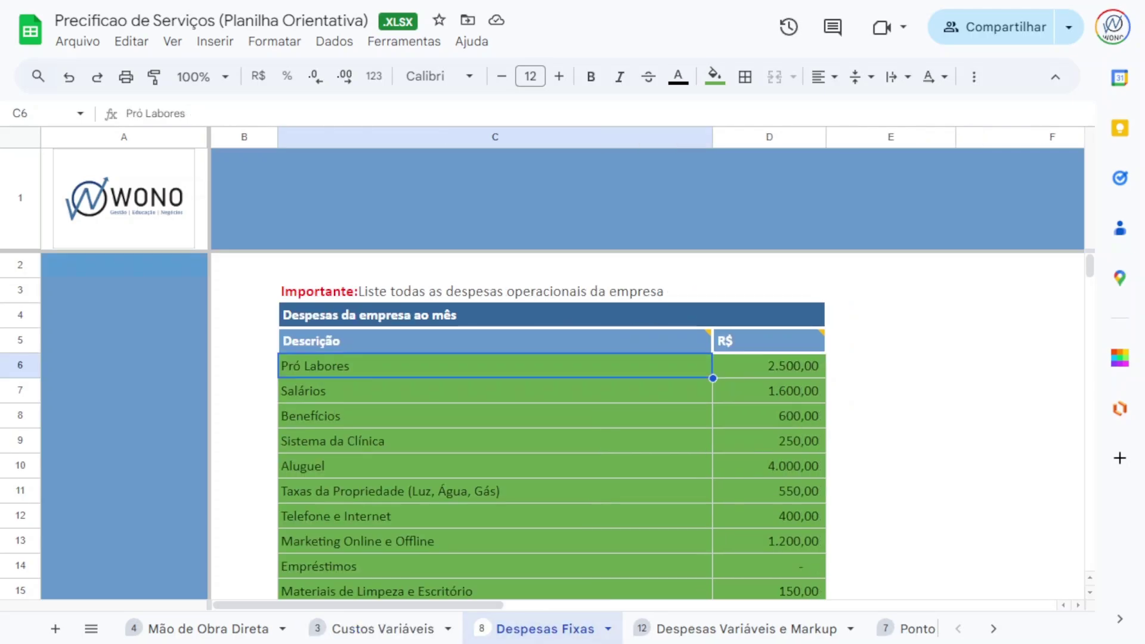
{"action": "key", "text": "ctrl+shift+Page_Down"}
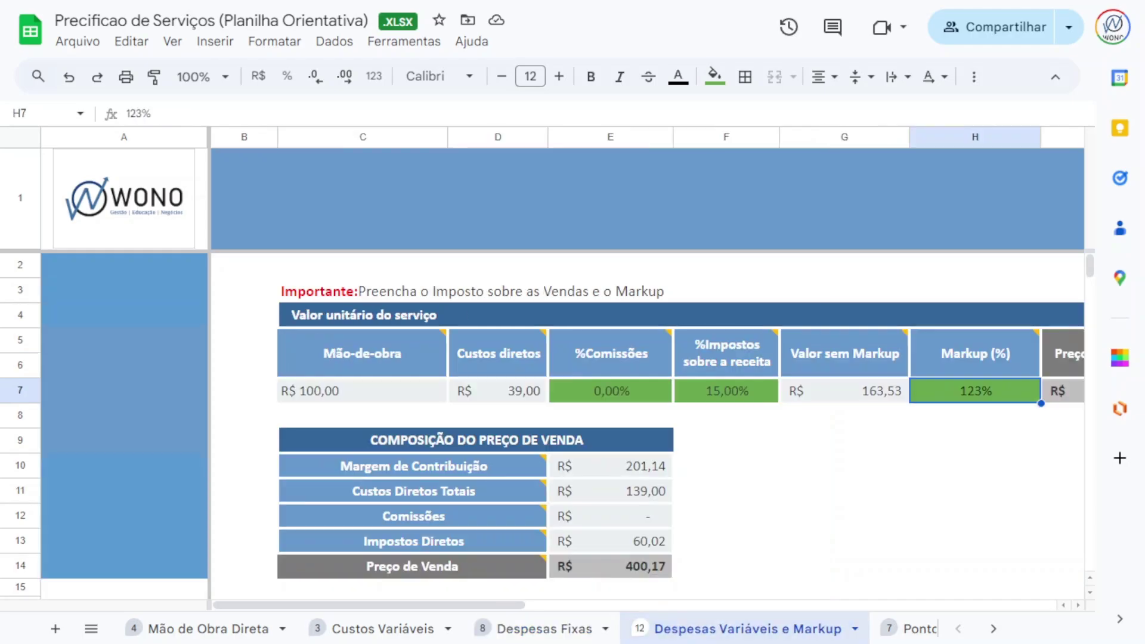
{"action": "left_click", "coordinate": [610, 391]}
{"action": "left_click", "coordinate": [727, 391]}
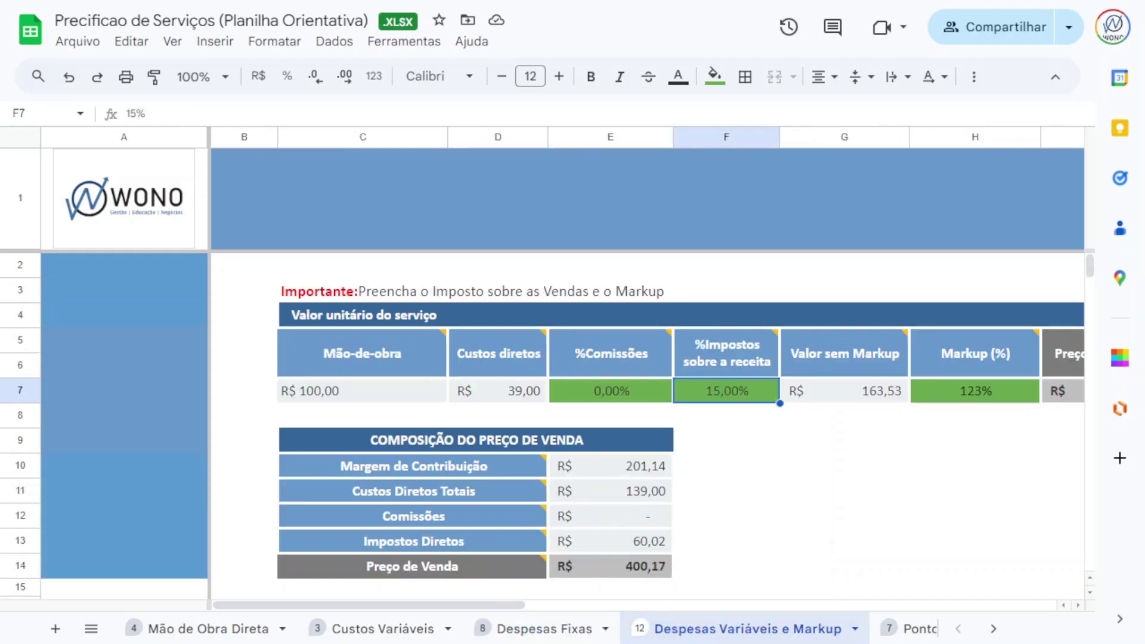
{"action": "left_click", "coordinate": [975, 391]}
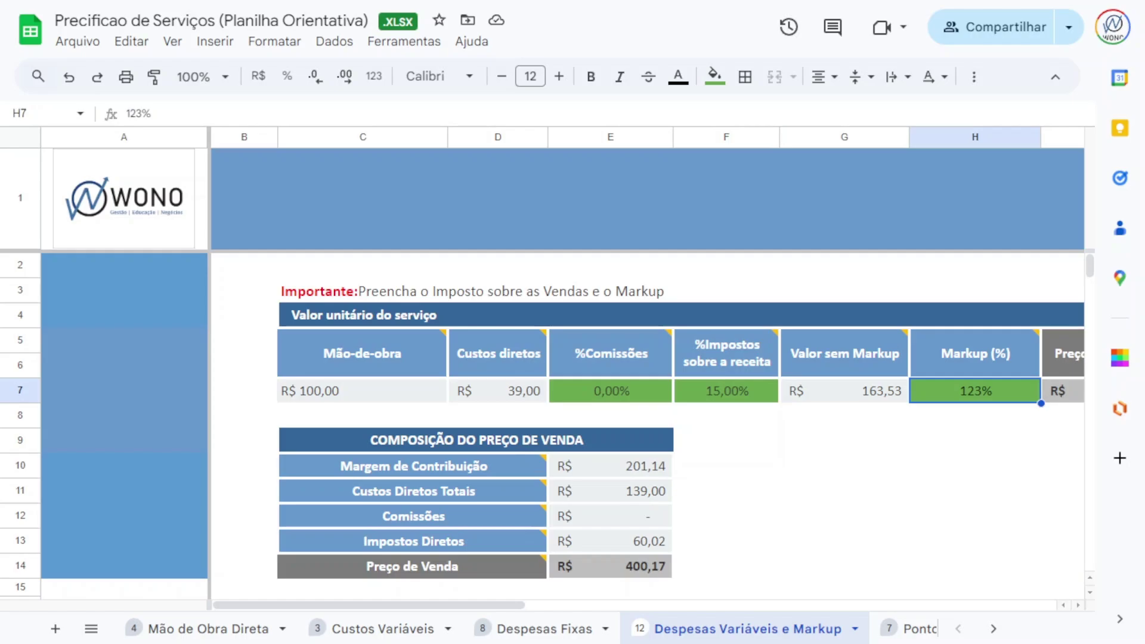
{"action": "left_click", "coordinate": [911, 628]}
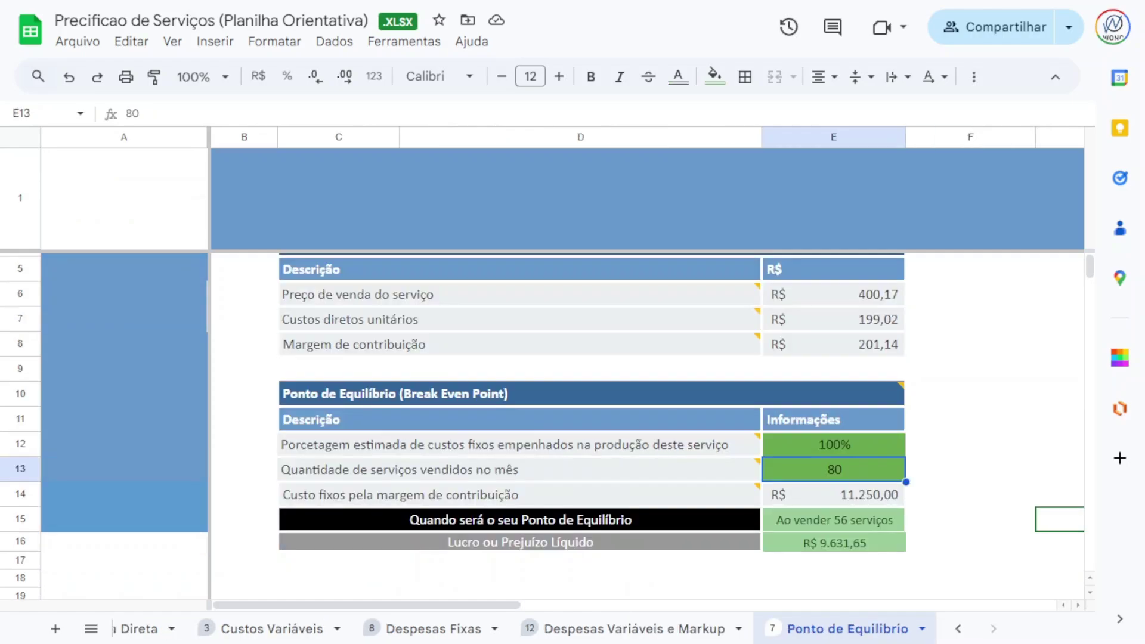
{"action": "mouse_move", "coordinate": [751, 316]}
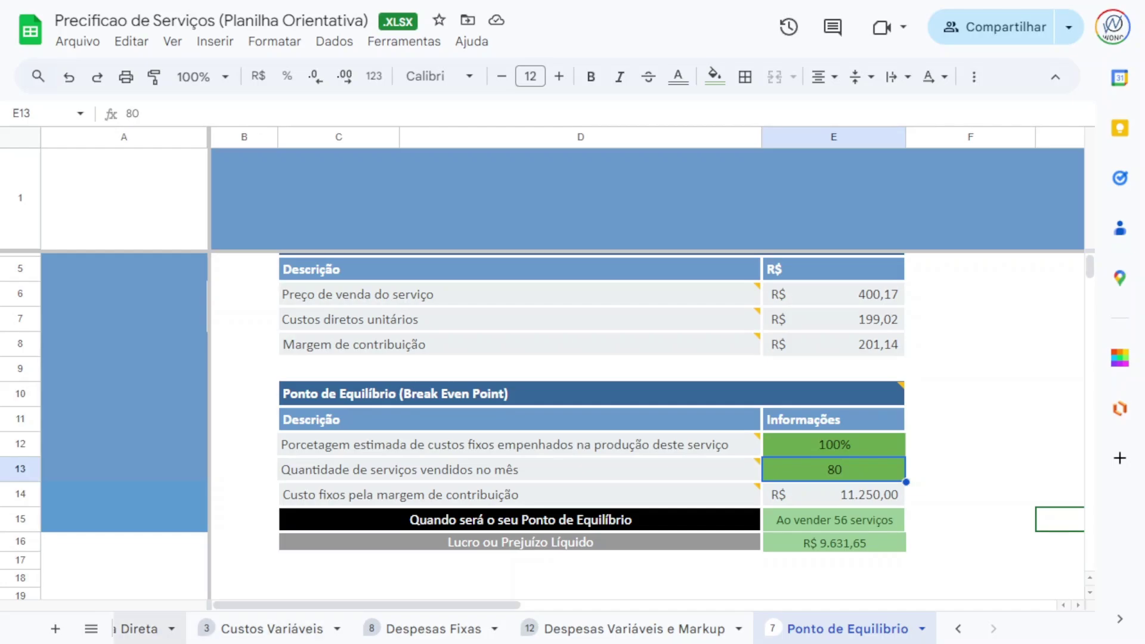
Step: Examine the Médica row in Mão de Obra Direta: quantity, monthly cost, hours worked and hours used, plus the empty row below
{"action": "left_click", "coordinate": [140, 628]}
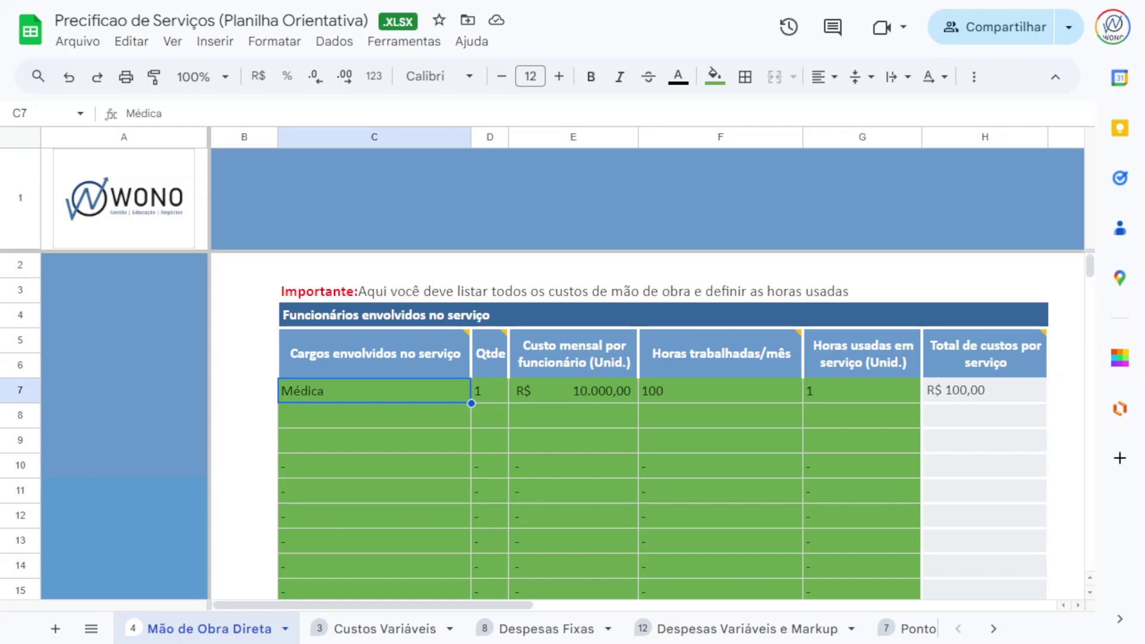
{"action": "left_click", "coordinate": [720, 391]}
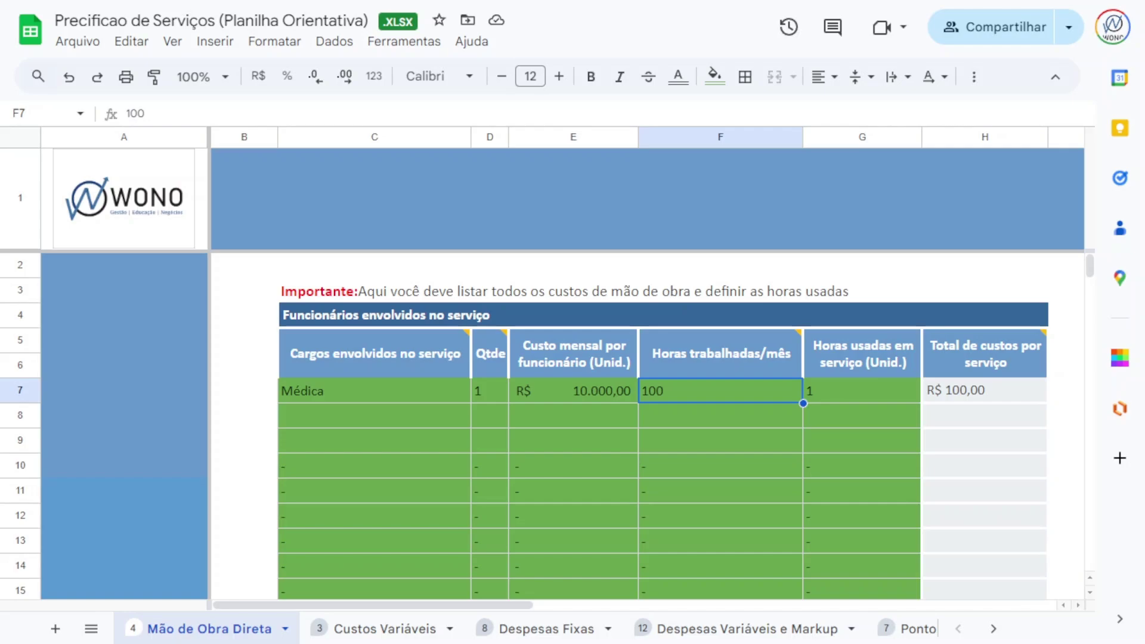
{"action": "left_click", "coordinate": [374, 391]}
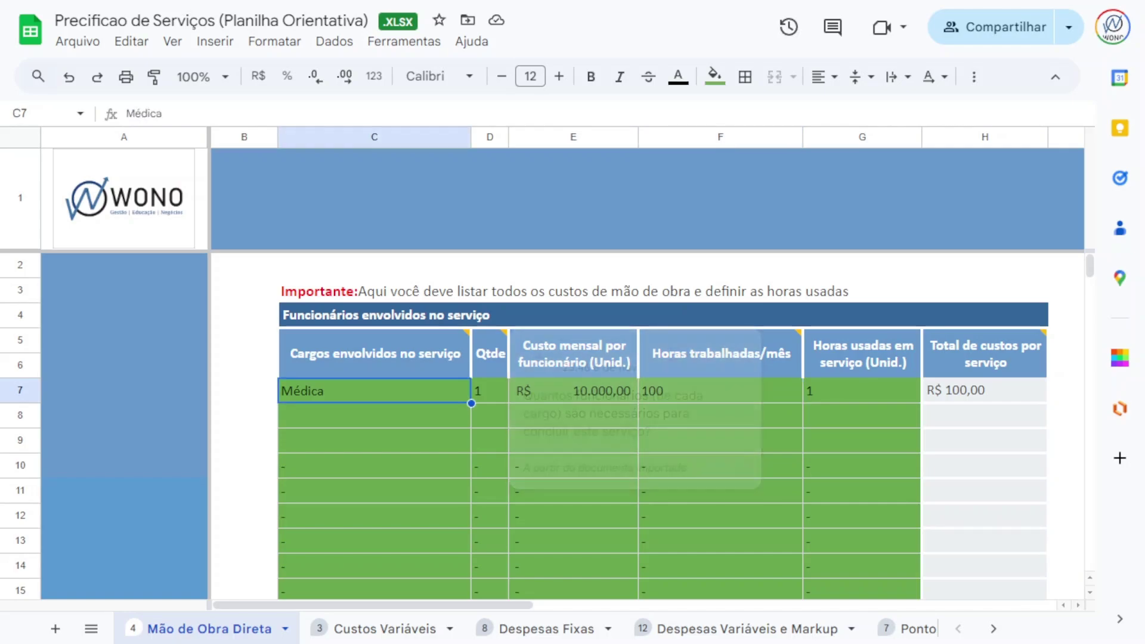
{"action": "left_click", "coordinate": [489, 390]}
{"action": "left_click", "coordinate": [573, 390]}
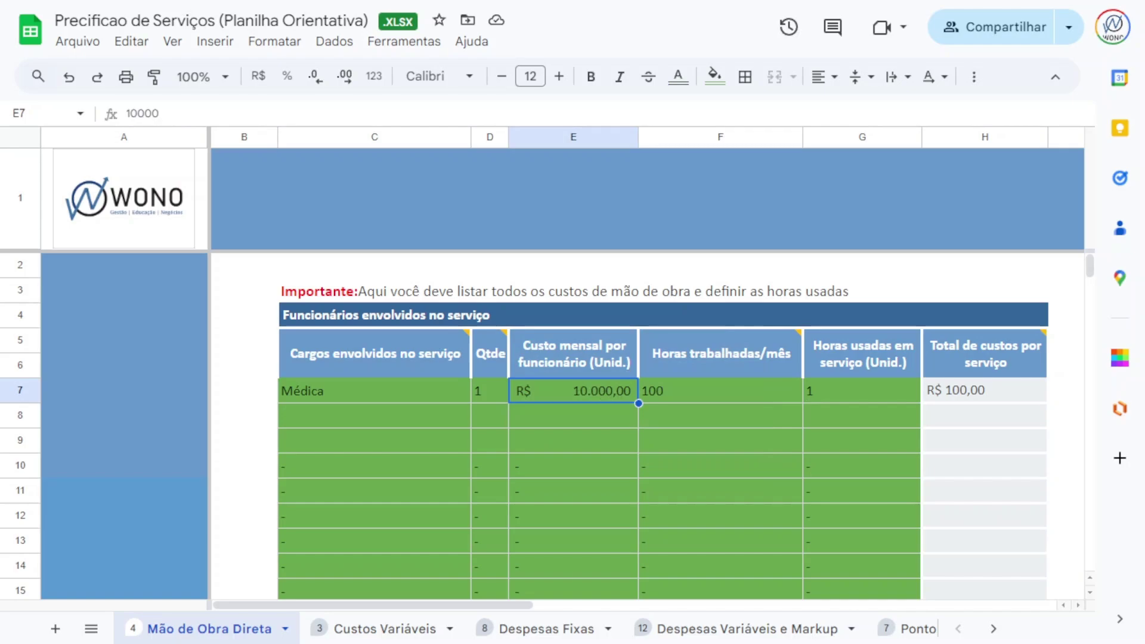
{"action": "left_click", "coordinate": [720, 390]}
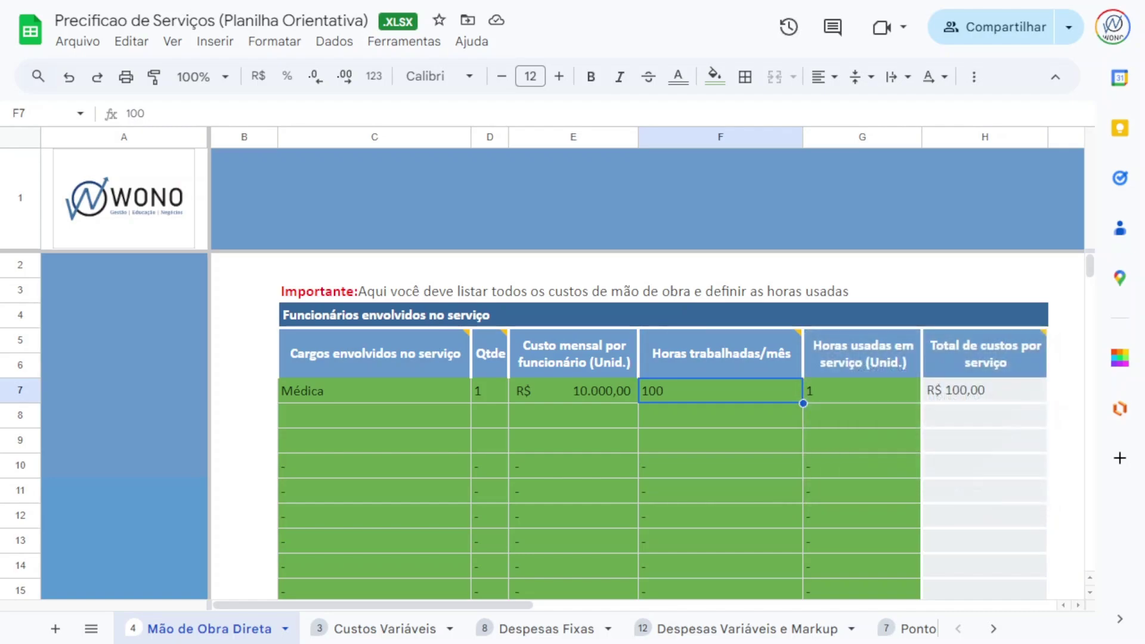
{"action": "left_click", "coordinate": [862, 391]}
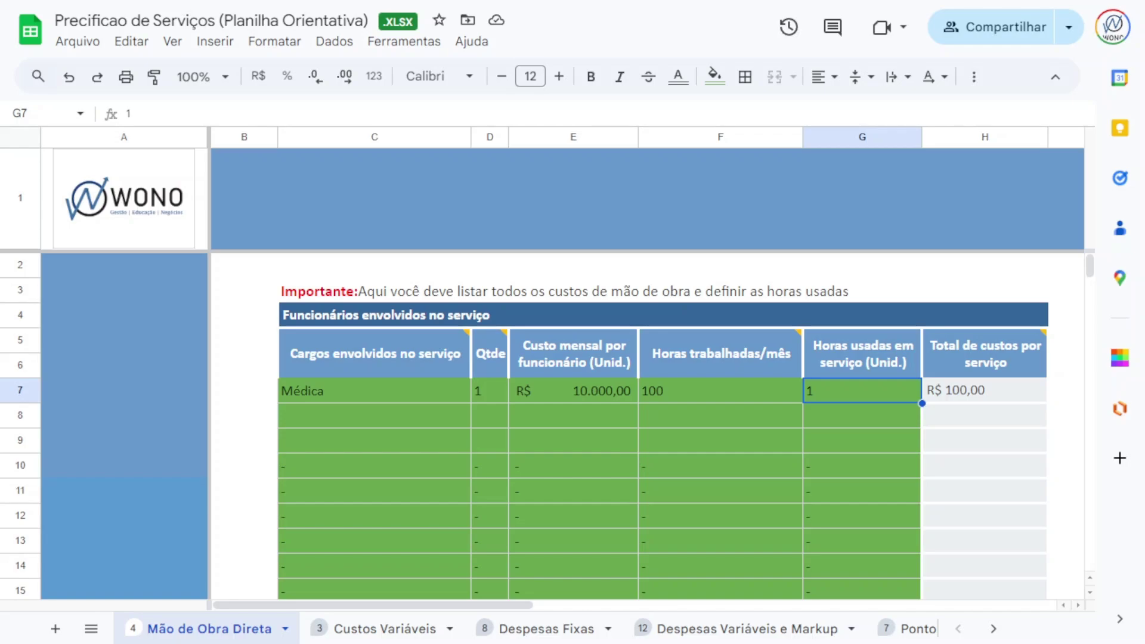
{"action": "left_click", "coordinate": [572, 390]}
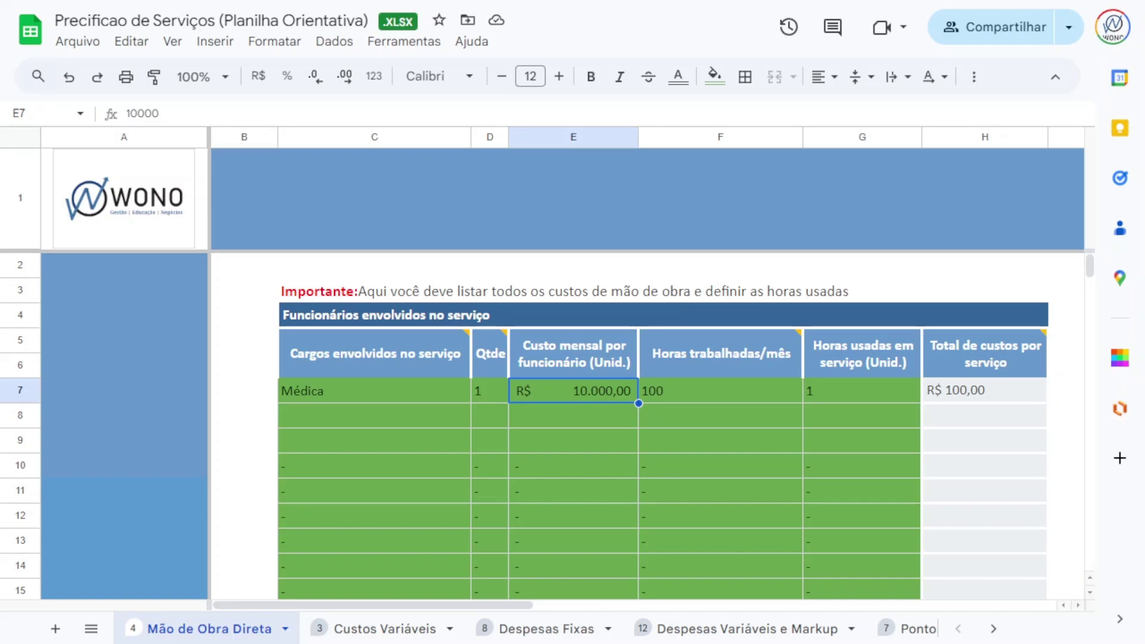
{"action": "left_click", "coordinate": [375, 416]}
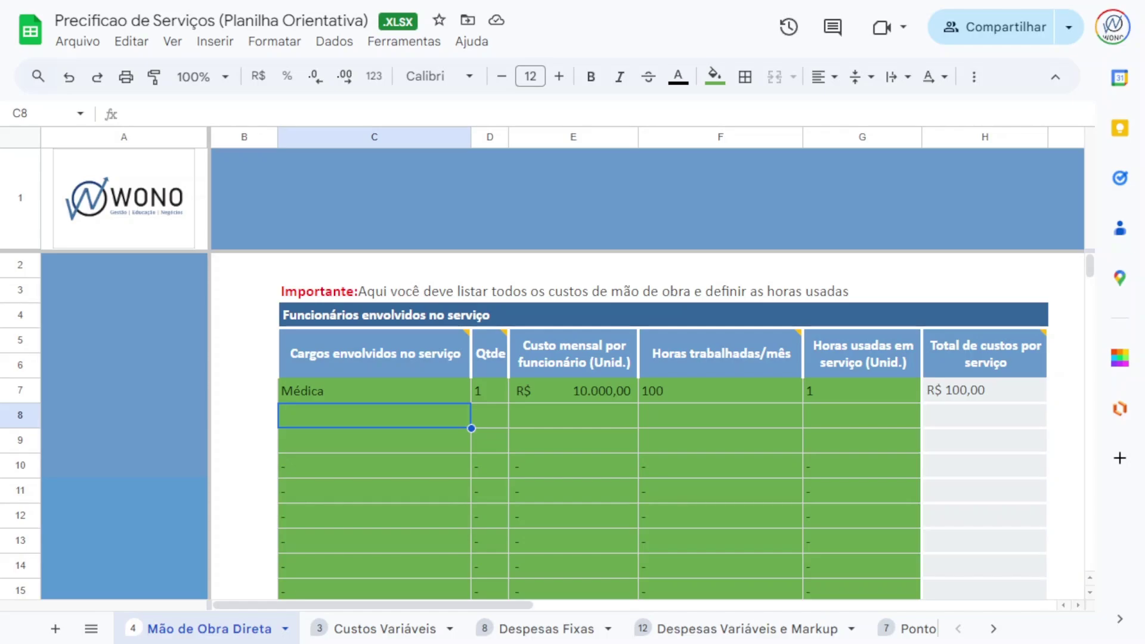
Step: Review the description and R$ cost of the consultation material on the Custos Variáveis sheet
{"action": "left_click", "coordinate": [384, 628]}
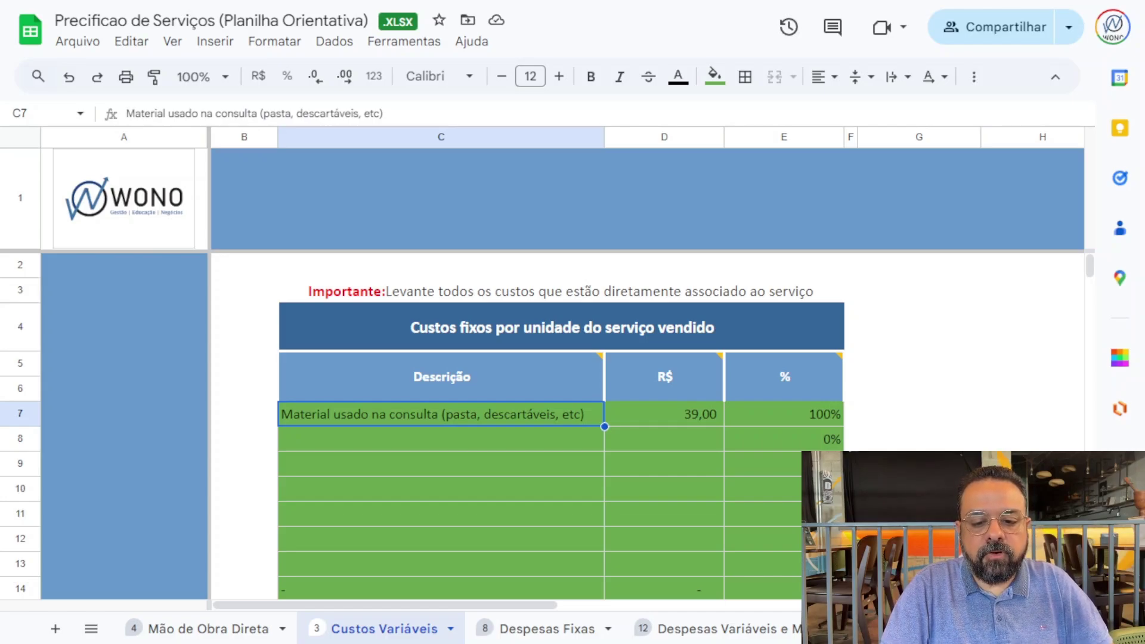
{"action": "left_click", "coordinate": [664, 414]}
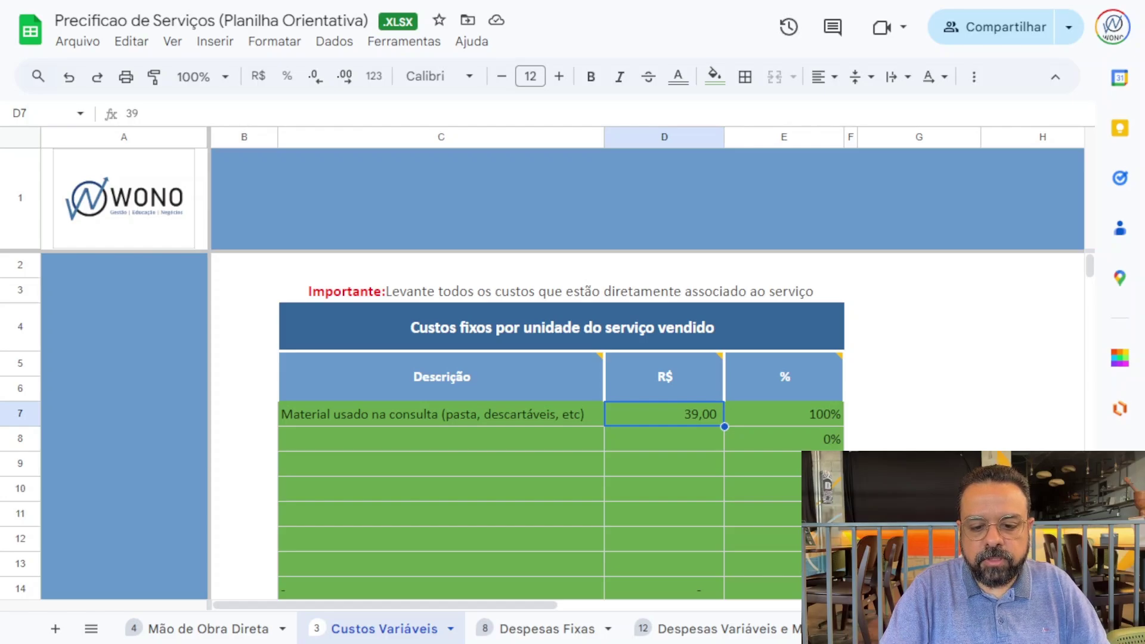
{"action": "left_click", "coordinate": [441, 414]}
{"action": "left_click", "coordinate": [664, 414]}
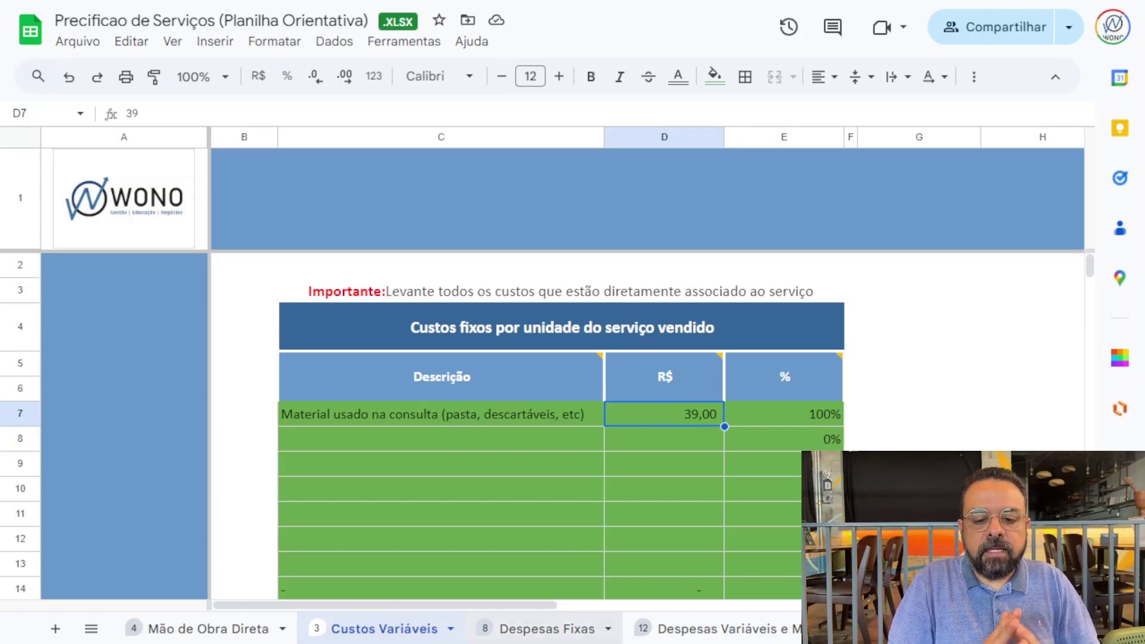
Step: Examine the monthly R$ amounts on the Despesas Fixas sheet, from Salários through Aluguel and Taxas da Propriedade to the entries below
{"action": "left_click", "coordinate": [546, 628]}
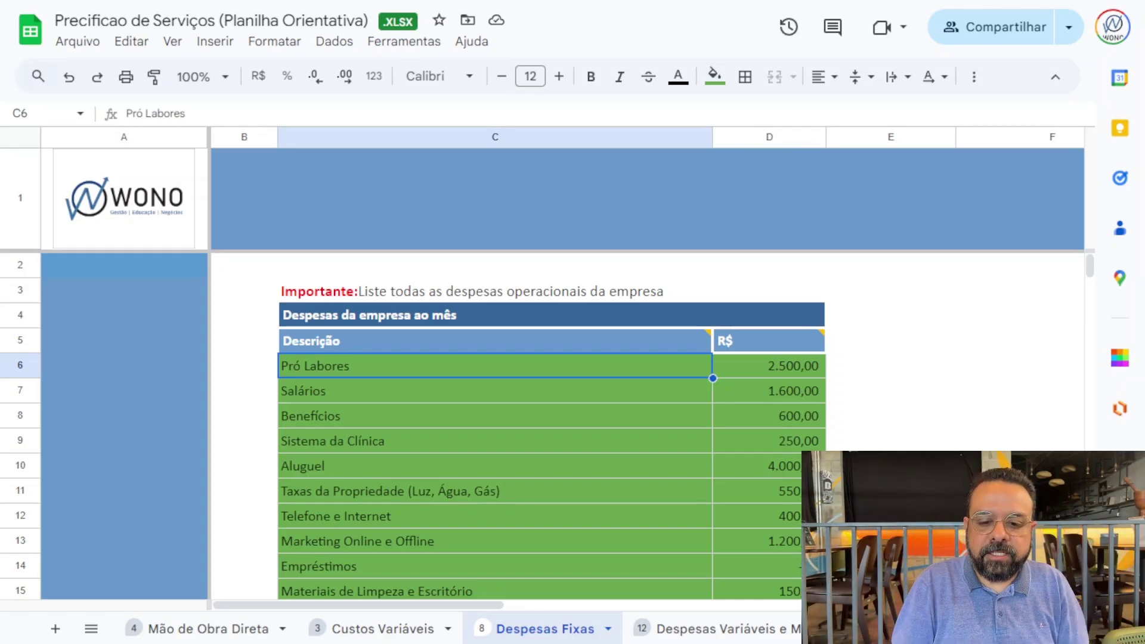
{"action": "left_click", "coordinate": [769, 390]}
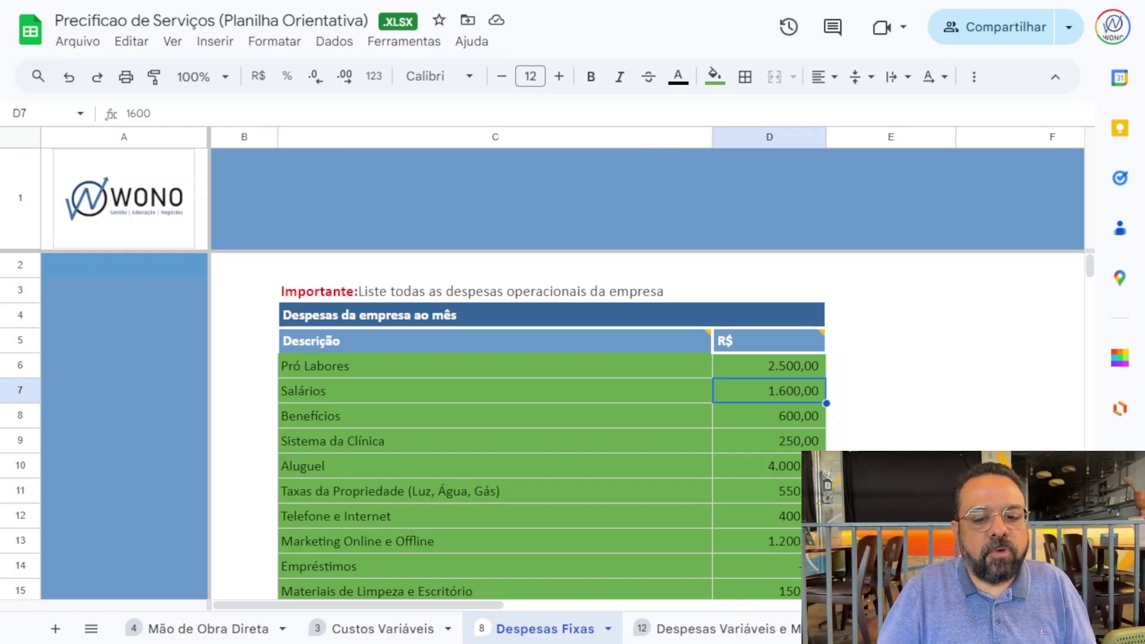
{"action": "left_click", "coordinate": [769, 416]}
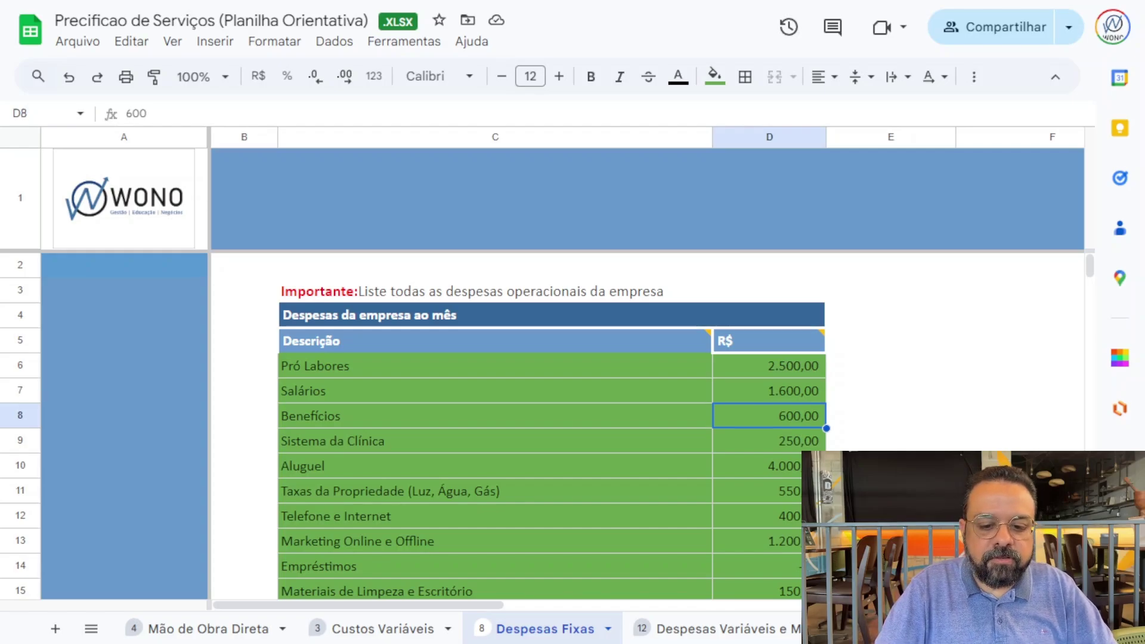
{"action": "left_click", "coordinate": [769, 440]}
{"action": "left_click", "coordinate": [757, 465]}
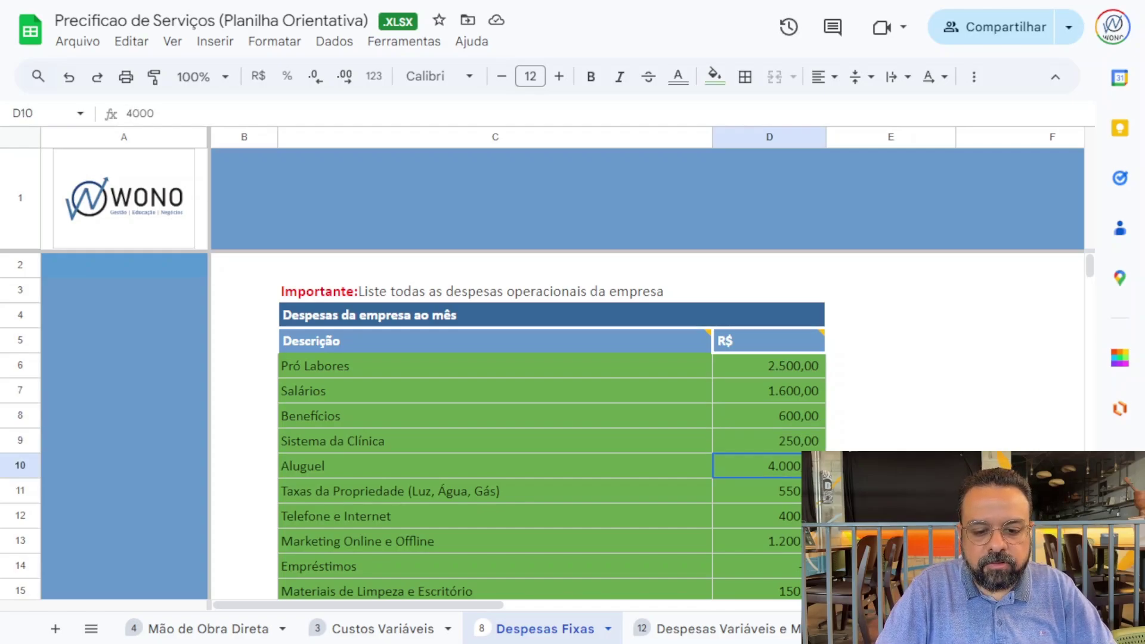
{"action": "left_click", "coordinate": [757, 491]}
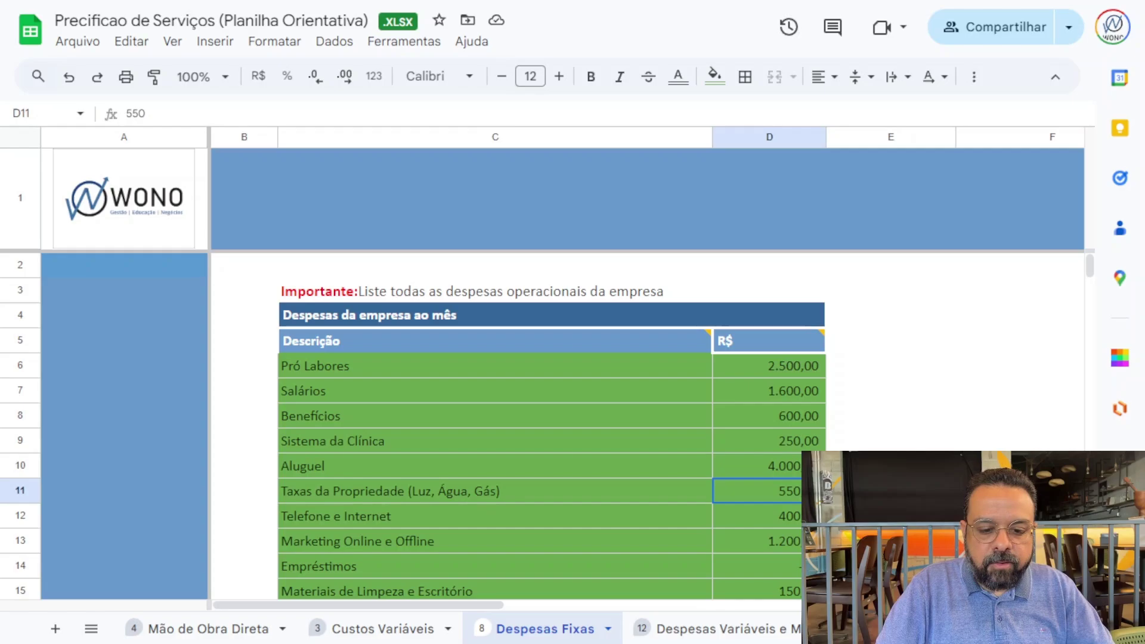
{"action": "key", "text": "Down"}
{"action": "key", "text": "Down"}
{"action": "key", "text": "Down"}
{"action": "key", "text": "Down"}
{"action": "key", "text": "Down"}
{"action": "key", "text": "Down"}
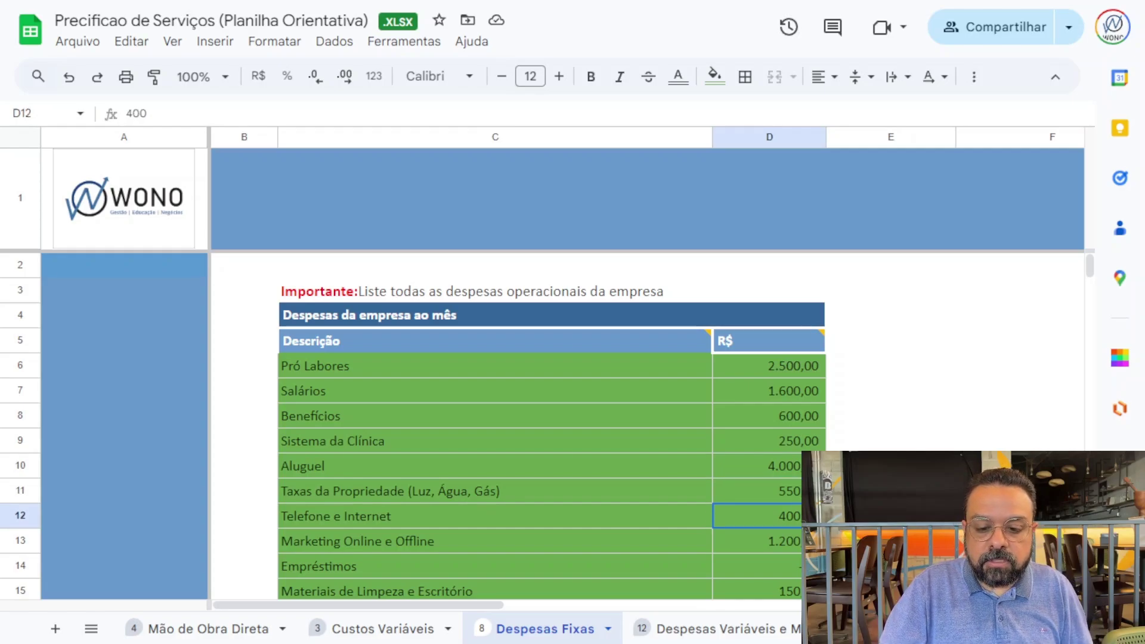
{"action": "key", "text": "Up"}
{"action": "key", "text": "Up"}
{"action": "key", "text": "Up"}
{"action": "key", "text": "Up"}
{"action": "key", "text": "Up"}
{"action": "key", "text": "Up"}
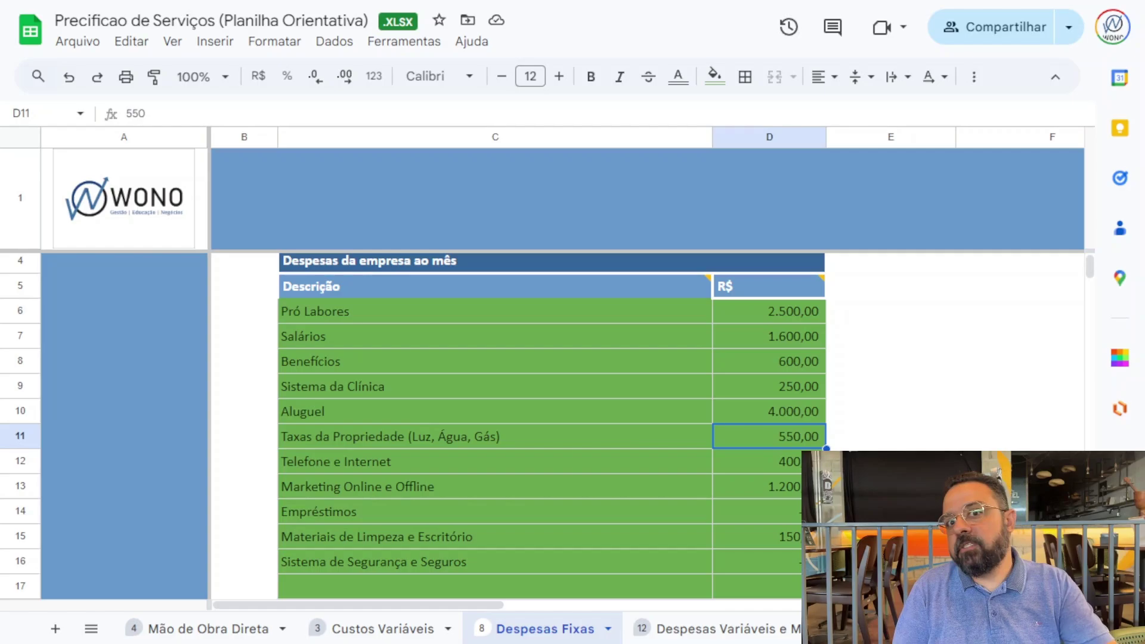
Step: Go through the remaining fixed expenses down to Sistema de Segurança e Seguros and return to the note above the table
{"action": "key", "text": "Down"}
{"action": "key", "text": "Down"}
{"action": "key", "text": "Down"}
{"action": "key", "text": "Down"}
{"action": "key", "text": "Down"}
{"action": "key", "text": "Down"}
{"action": "key", "text": "Down"}
{"action": "key", "text": "Down"}
{"action": "key", "text": "Down"}
{"action": "key", "text": "Down"}
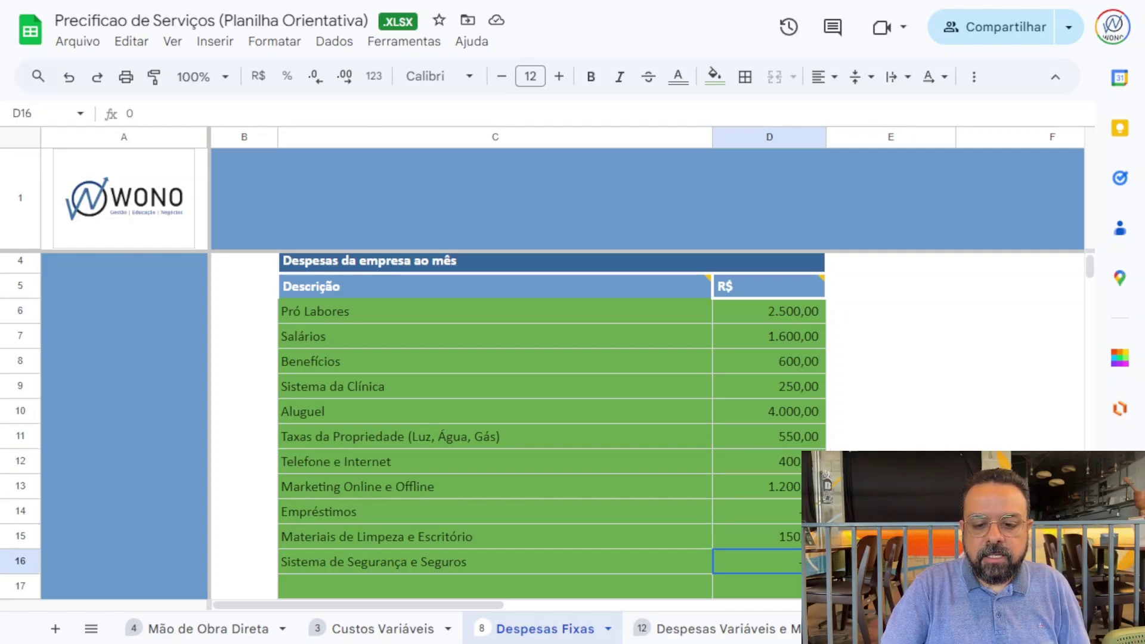
{"action": "key", "text": "Up"}
{"action": "key", "text": "Up"}
{"action": "key", "text": "Up"}
{"action": "key", "text": "Up"}
{"action": "key", "text": "Up"}
{"action": "key", "text": "Up"}
{"action": "key", "text": "Up"}
{"action": "key", "text": "Up"}
{"action": "key", "text": "Up"}
{"action": "key", "text": "Up"}
{"action": "key", "text": "Up"}
{"action": "key", "text": "Up"}
{"action": "key", "text": "Up"}
{"action": "key", "text": "Up"}
{"action": "key", "text": "Up"}
{"action": "key", "text": "Up"}
{"action": "key", "text": "Up"}
{"action": "key", "text": "Up"}
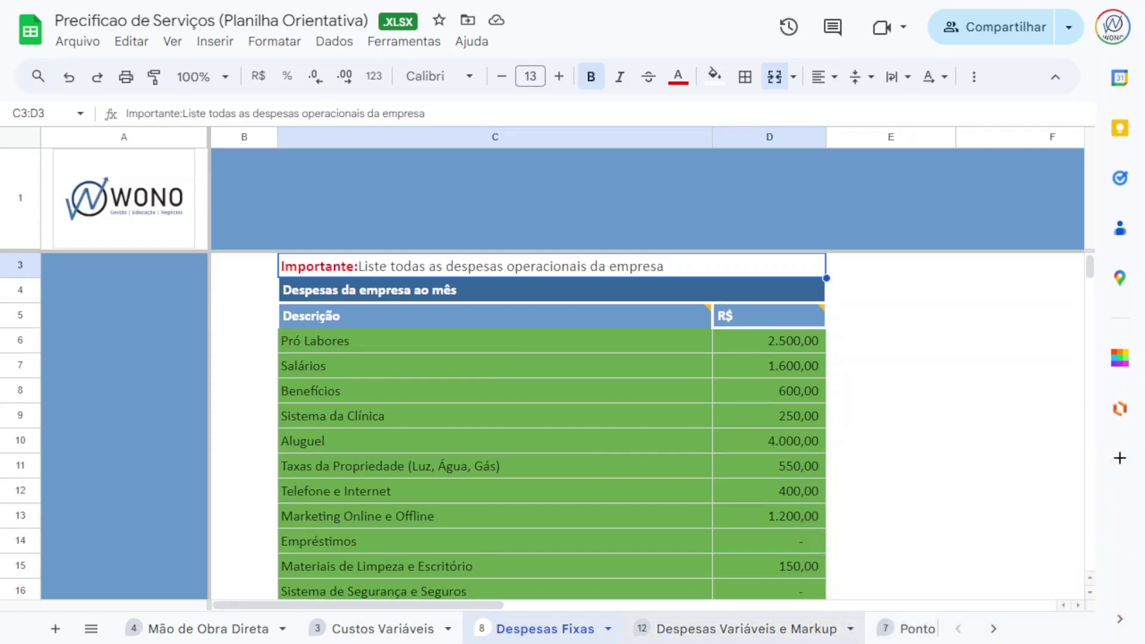
Step: On the Despesas Variáveis e Markup sheet, try Markup (%) values of 160% and 175% in the service's unit value table
{"action": "left_click", "coordinate": [743, 629]}
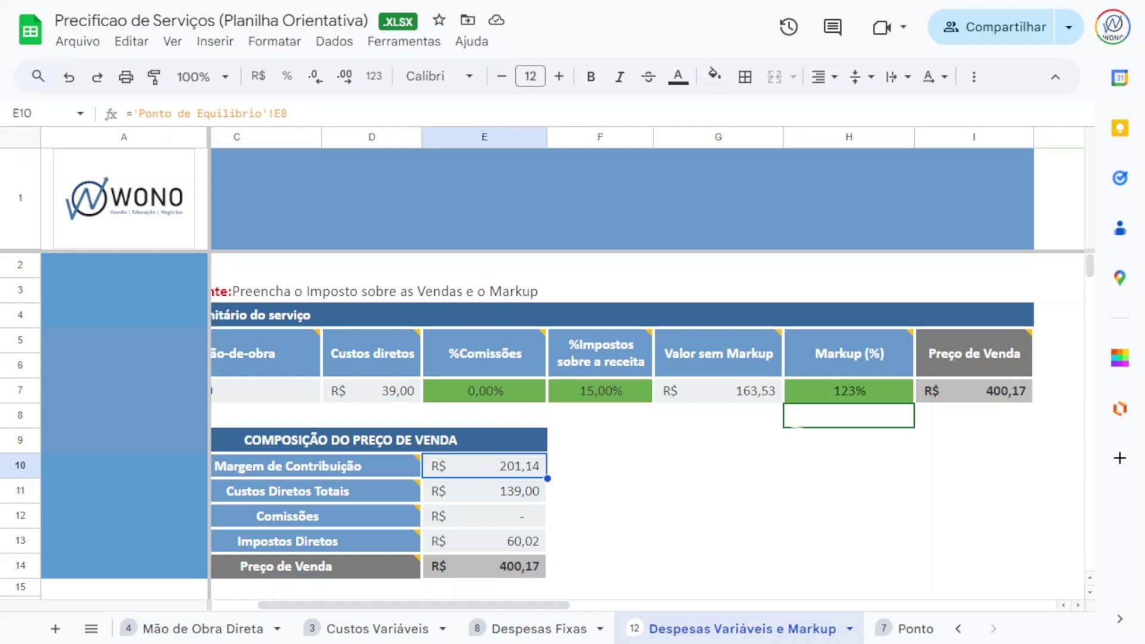
{"action": "left_click", "coordinate": [849, 391]}
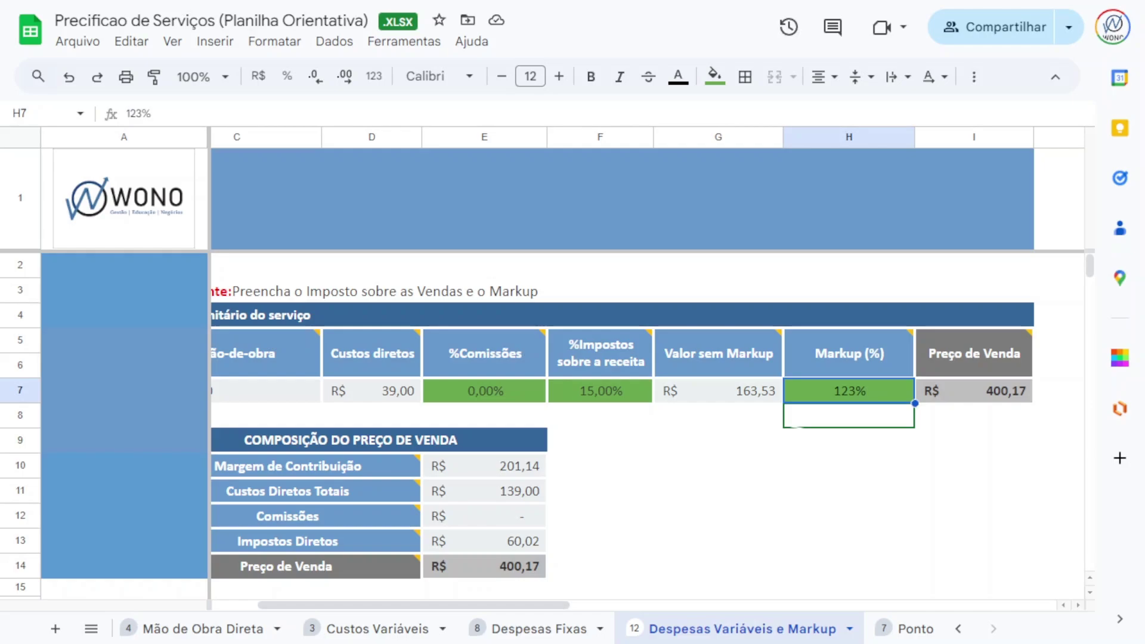
{"action": "type", "text": "160"}
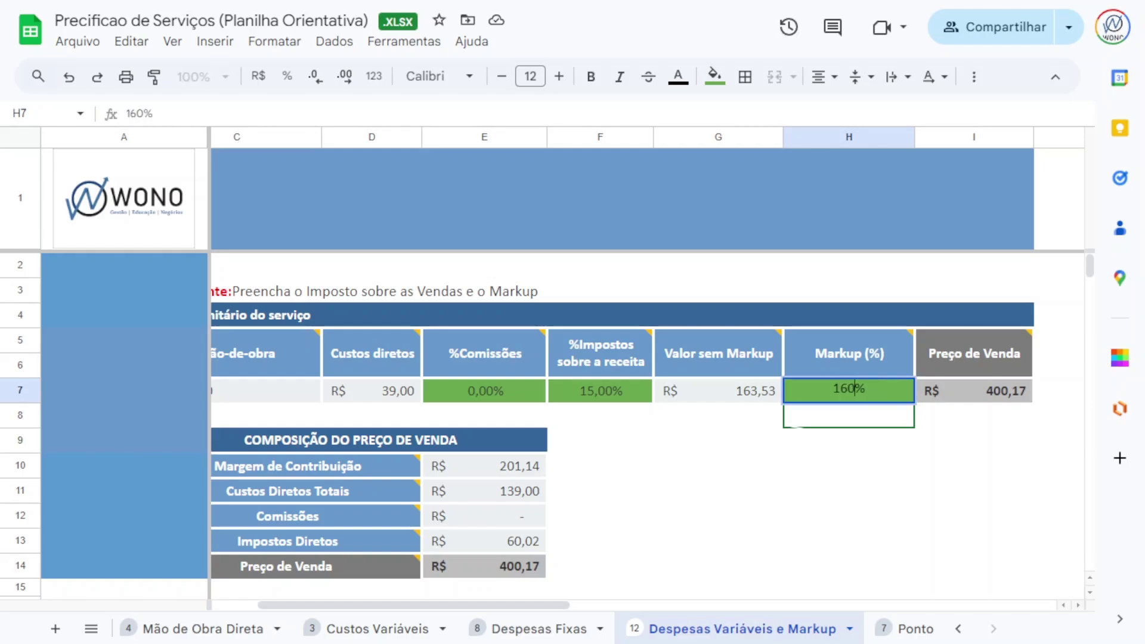
{"action": "key", "text": "Return"}
{"action": "key", "text": "Up"}
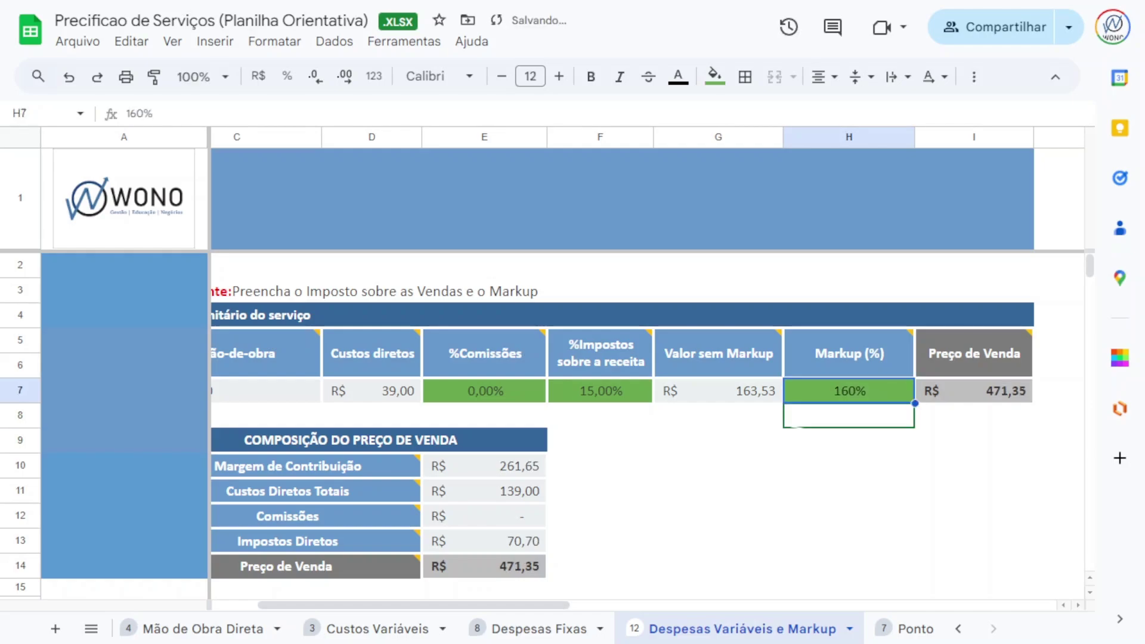
{"action": "type", "text": "175"}
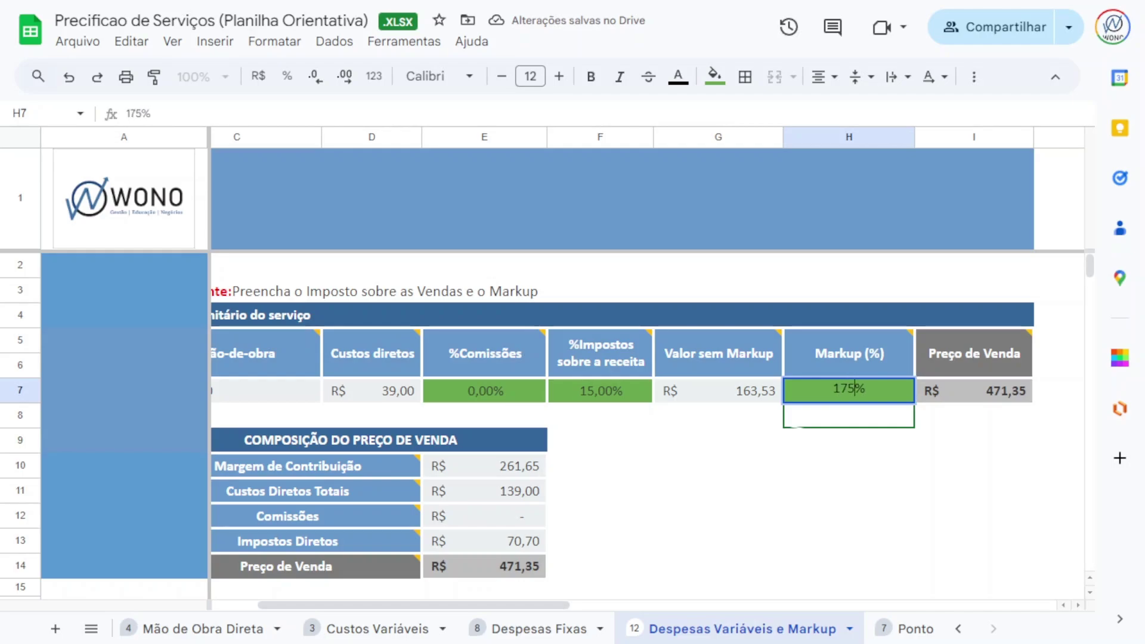
{"action": "key", "text": "Return"}
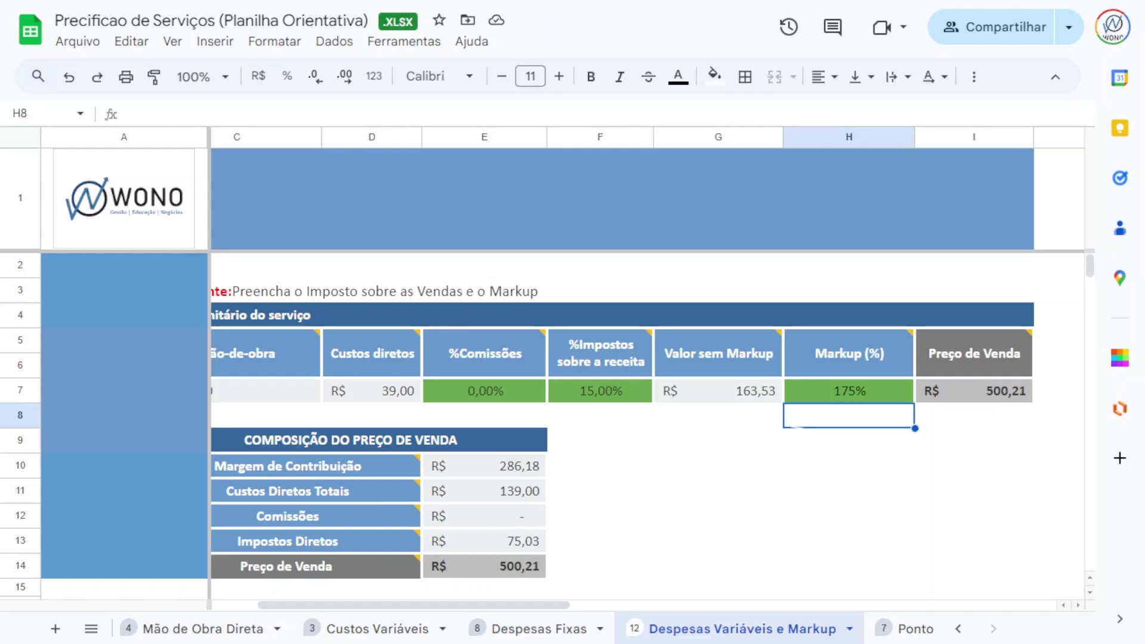
Step: Set the service's Markup (%) to 123% in the unit value table
{"action": "type", "text": "1"}
{"action": "key", "text": "Escape"}
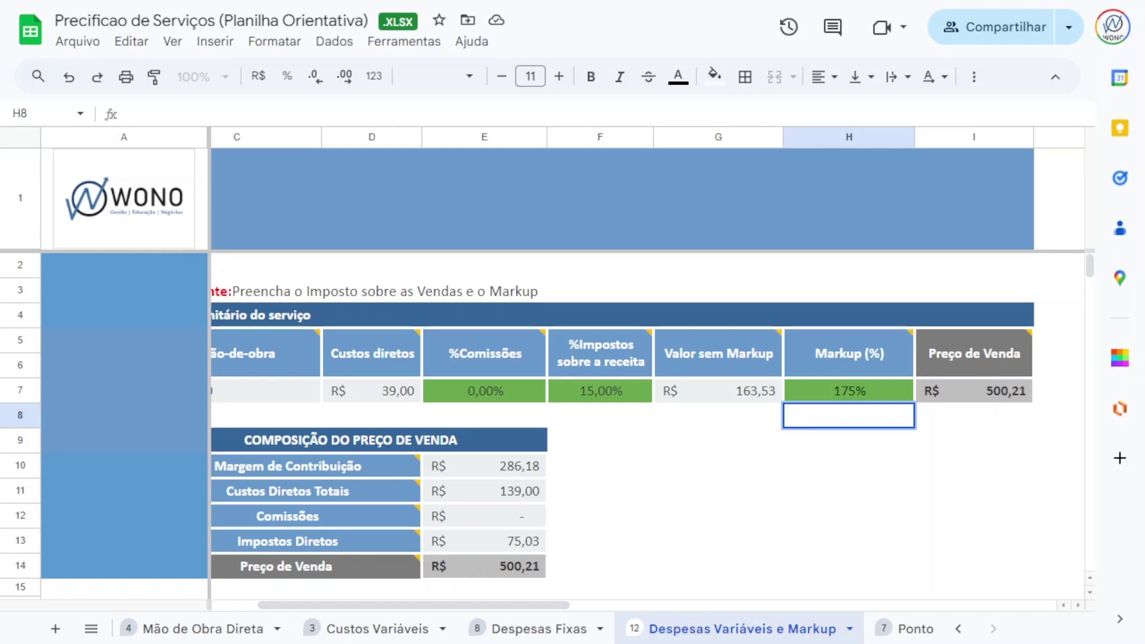
{"action": "left_click", "coordinate": [848, 390]}
{"action": "type", "text": "123"}
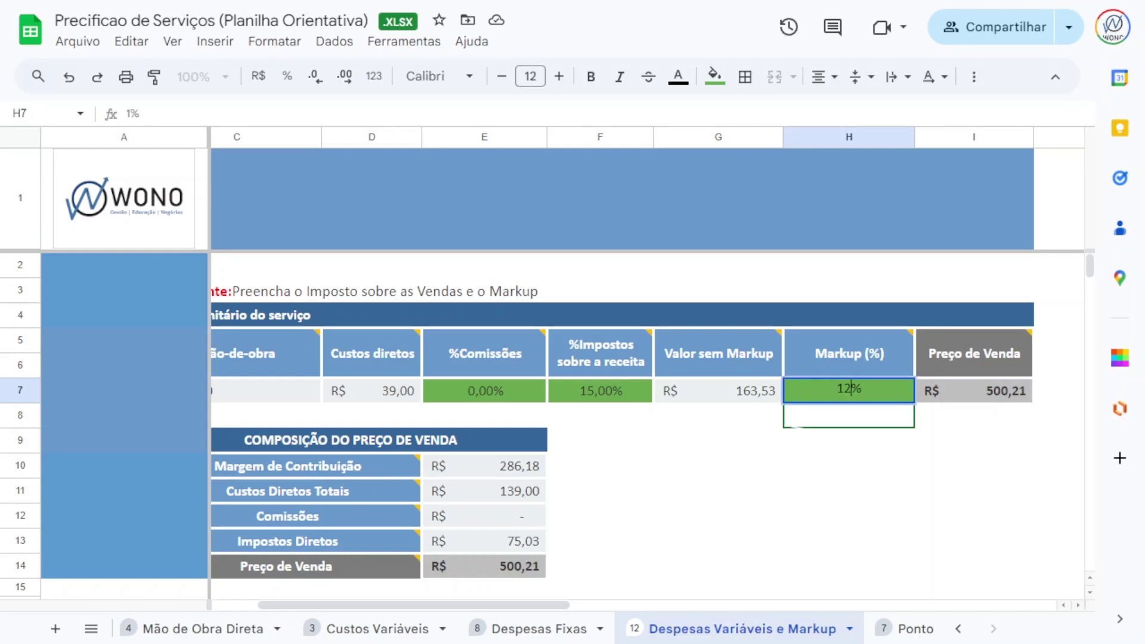
{"action": "key", "text": "Return"}
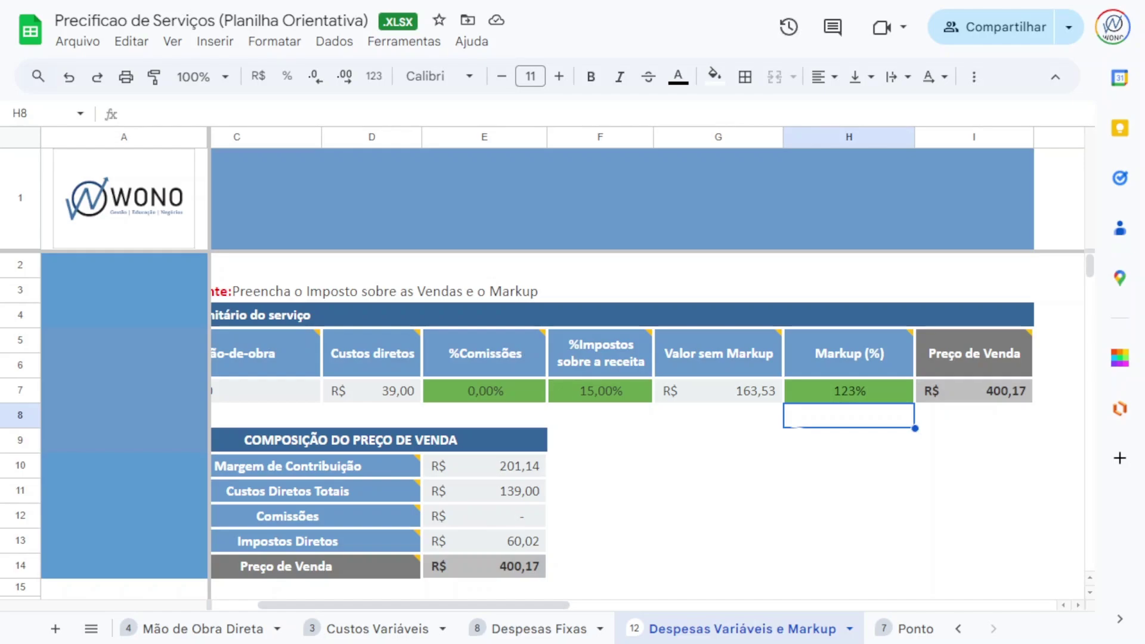
Step: Inspect the formulas behind Impostos Diretos, Comissões and Custos Diretos Totais in the selling price composition table
{"action": "left_click", "coordinate": [484, 540]}
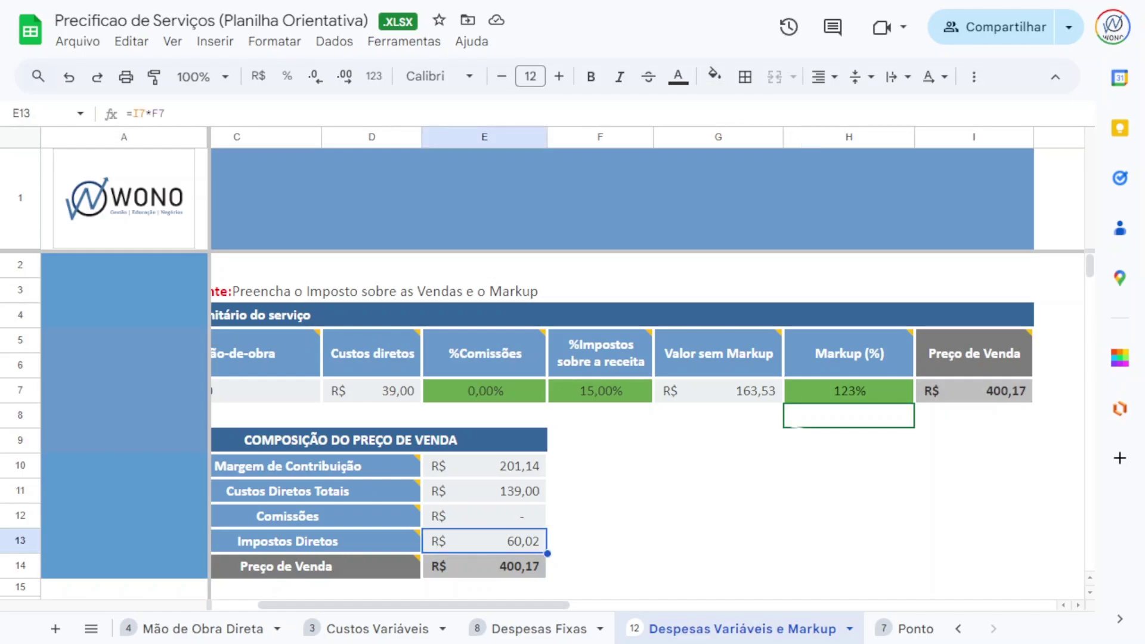
{"action": "left_click", "coordinate": [484, 516]}
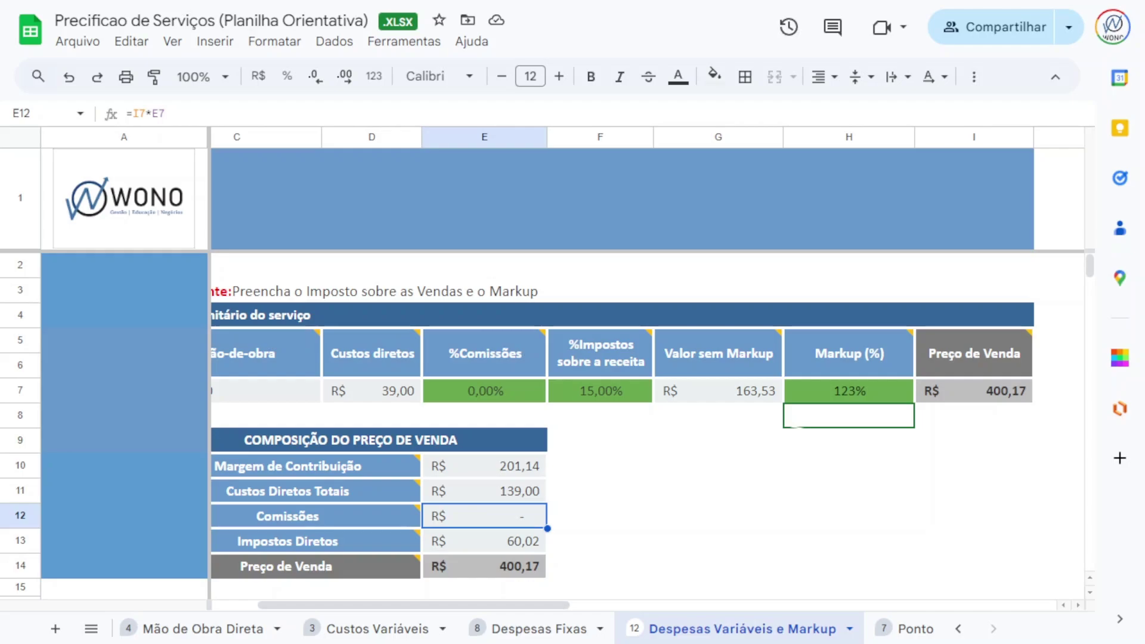
{"action": "left_click", "coordinate": [484, 491]}
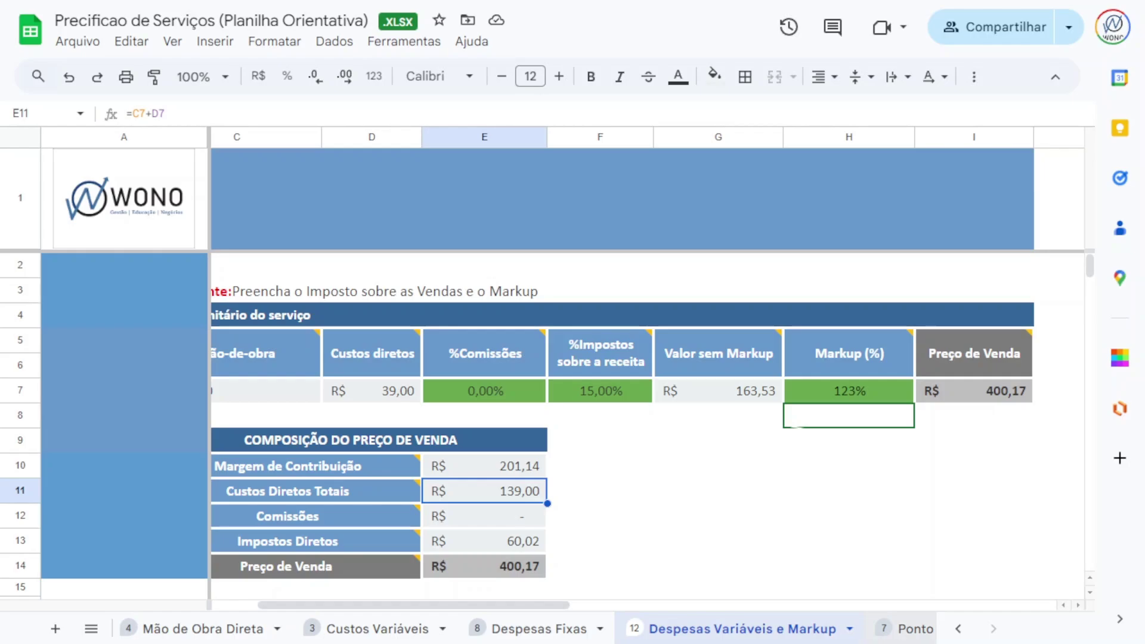
Step: Review the Margem de contribuição and Ponto de Equilíbrio (Break Even Point) tables on the break-even sheet
{"action": "left_click", "coordinate": [913, 628]}
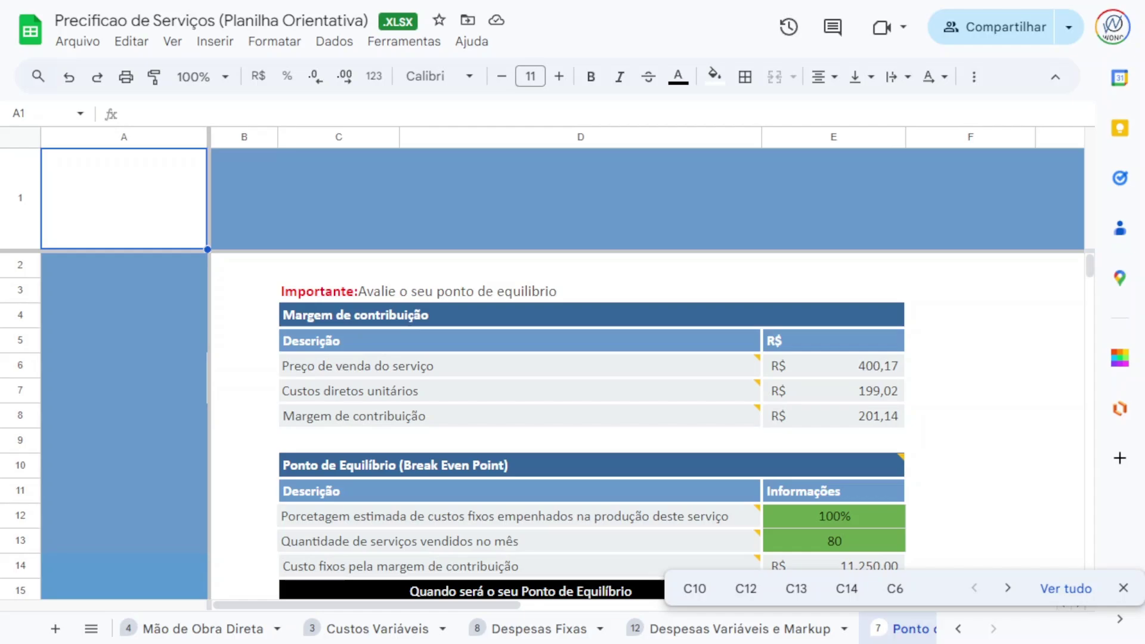
{"action": "scroll", "coordinate": [647, 417], "scroll_direction": "down", "scroll_amount": 10}
{"action": "scroll", "coordinate": [646, 417], "scroll_direction": "up", "scroll_amount": 6}
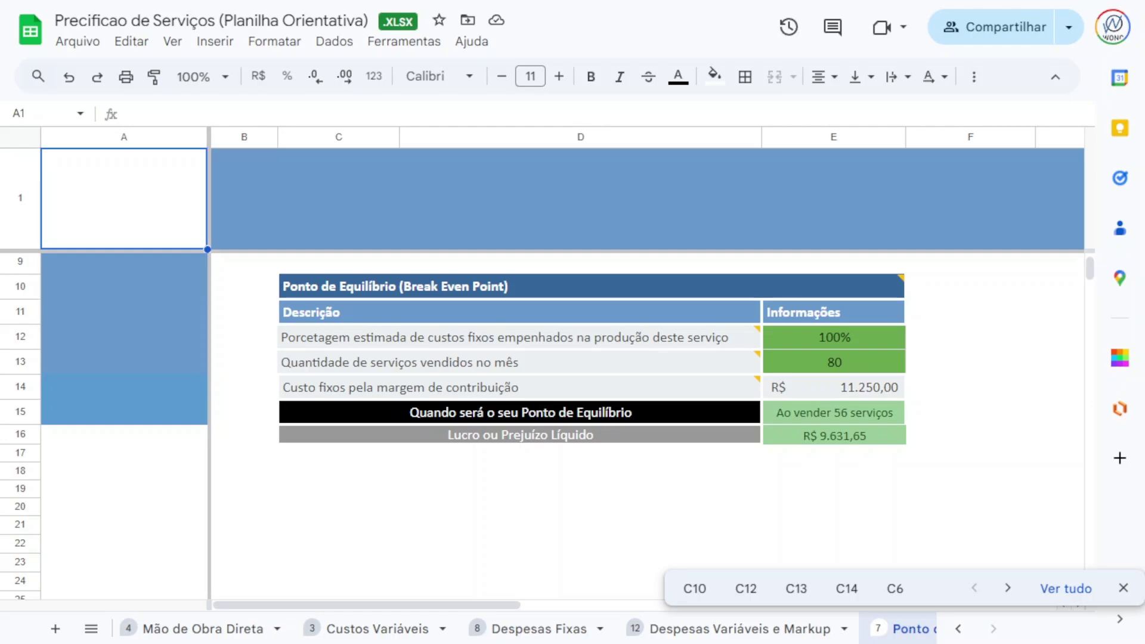
Step: Try 50% as the estimated share of fixed costs committed to this service, then restore it to 100%
{"action": "left_click", "coordinate": [833, 338]}
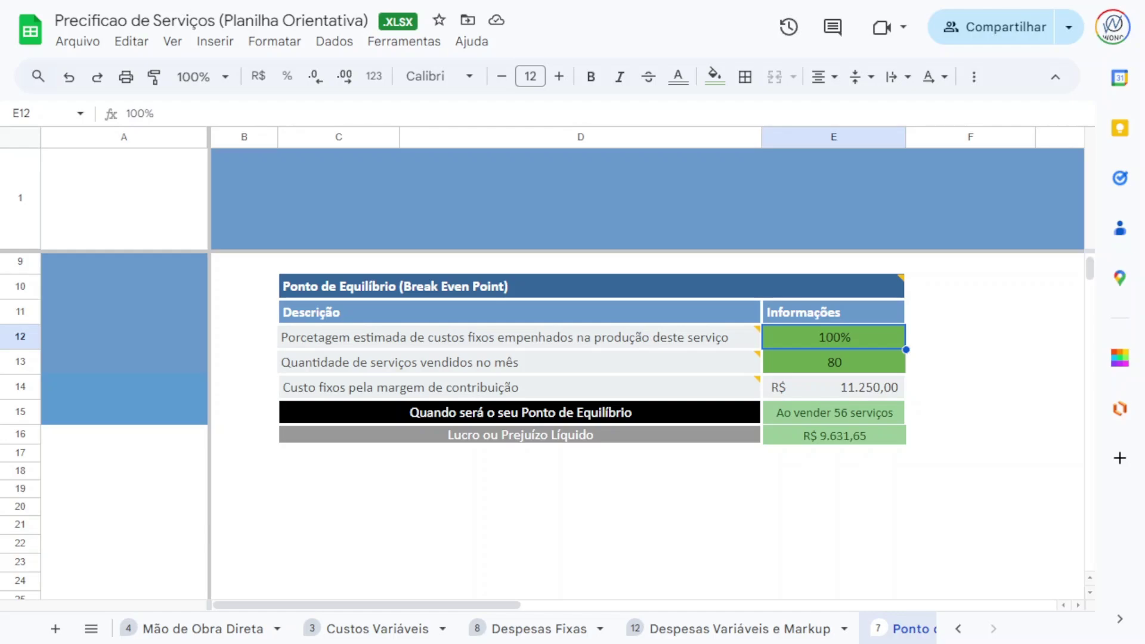
{"action": "type", "text": "50"}
{"action": "key", "text": "Return"}
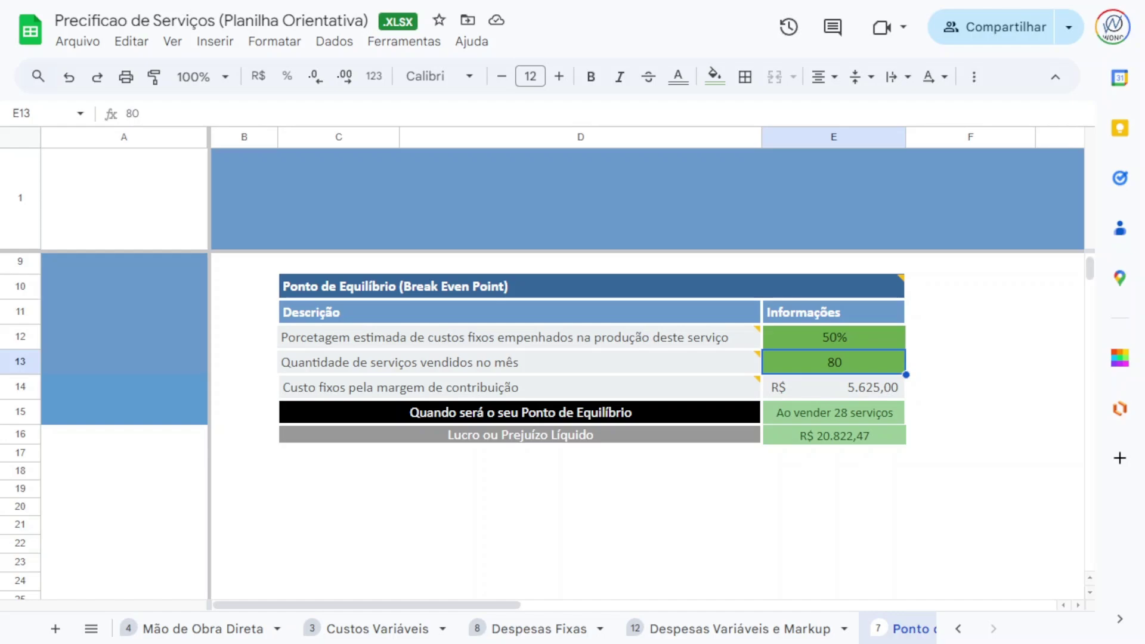
{"action": "left_click", "coordinate": [834, 337]}
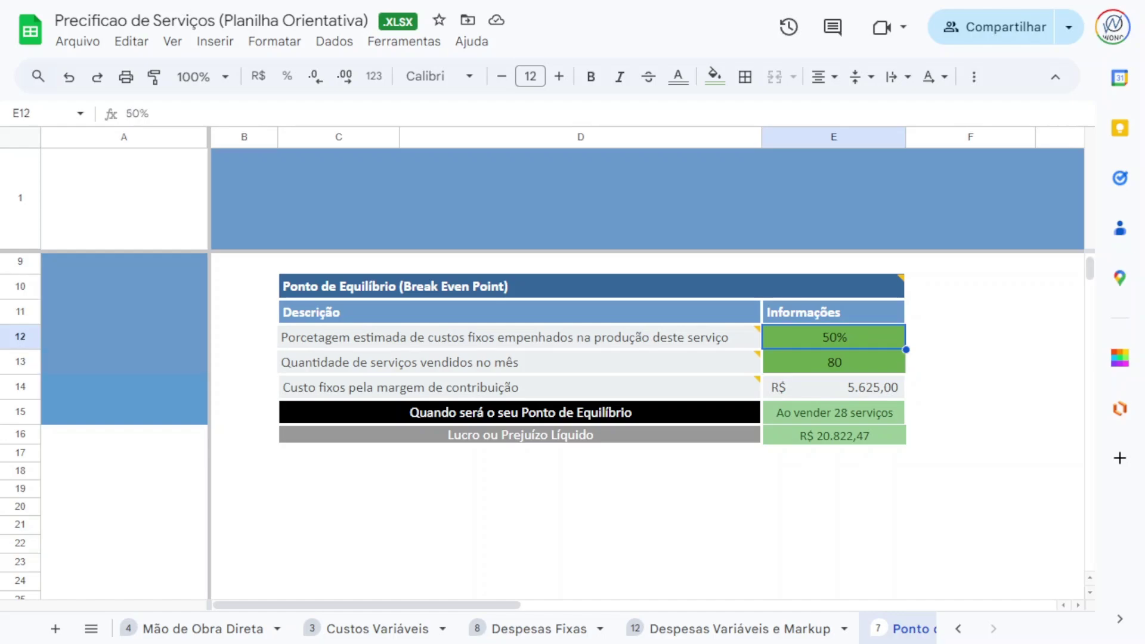
{"action": "type", "text": "100"}
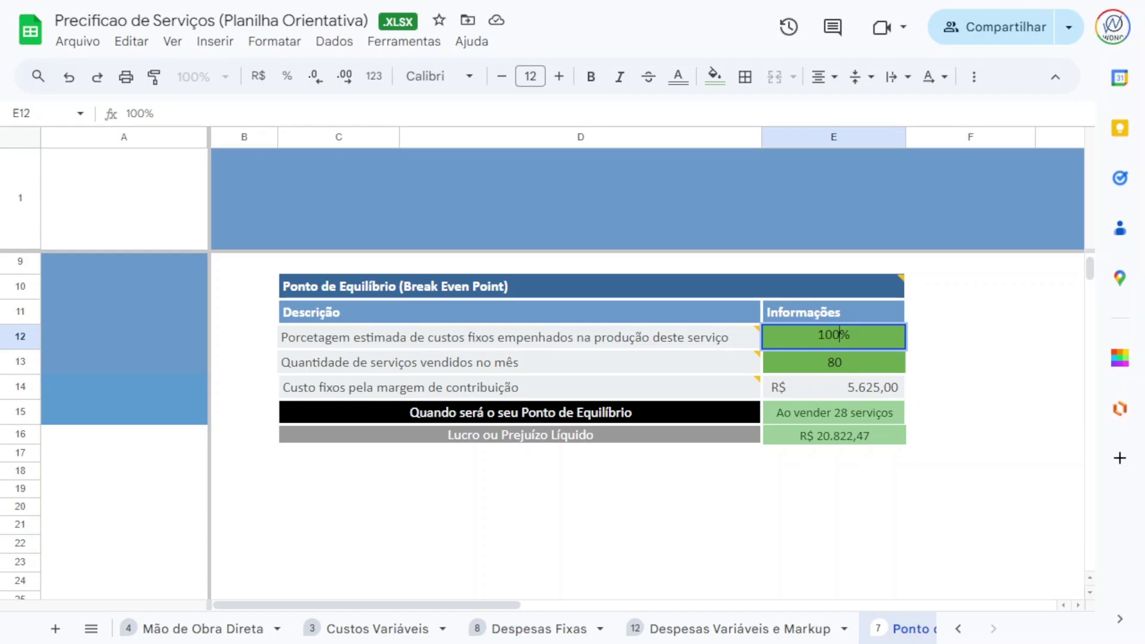
{"action": "key", "text": "Return"}
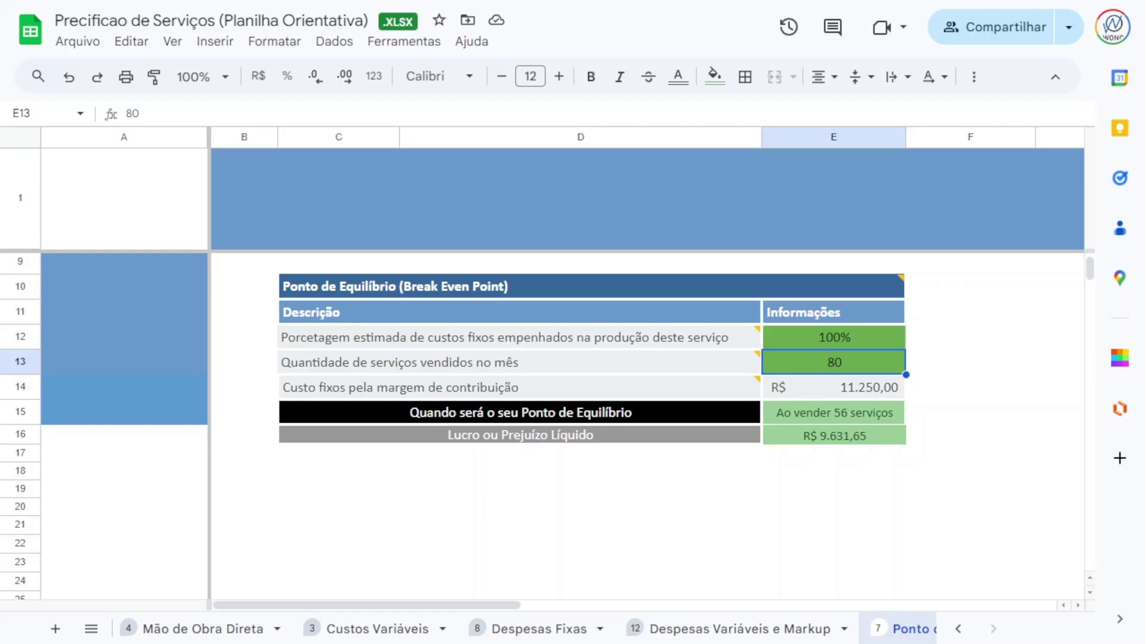
Step: Examine the break-even point, the monthly quantity of services sold and the Lucro ou Prejuízo Líquido cell
{"action": "left_click", "coordinate": [834, 412]}
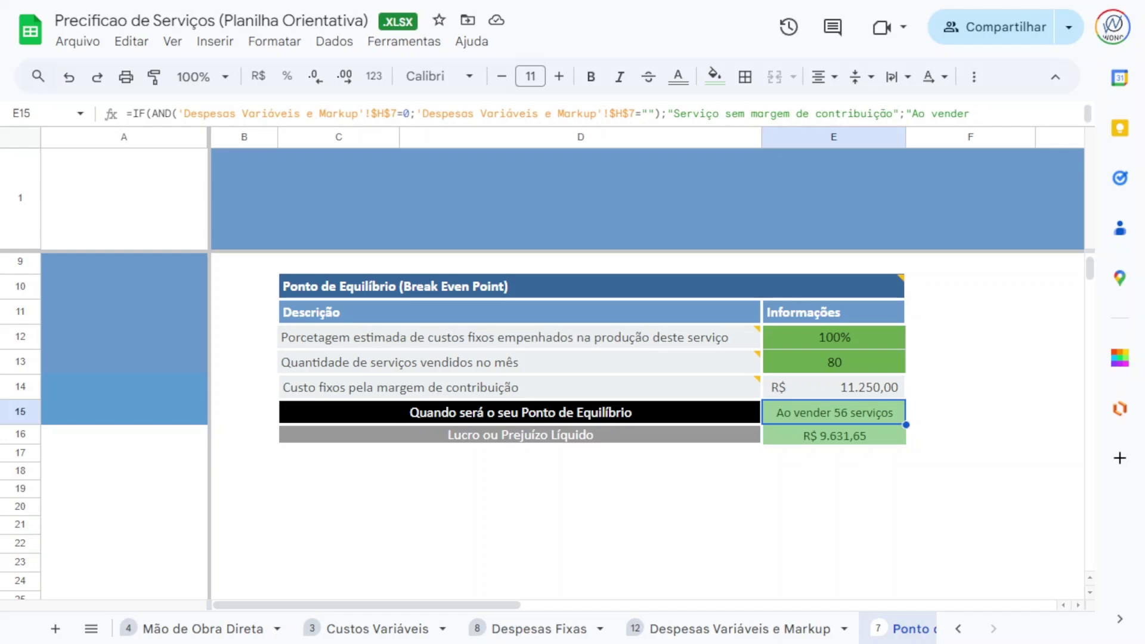
{"action": "left_click", "coordinate": [834, 362]}
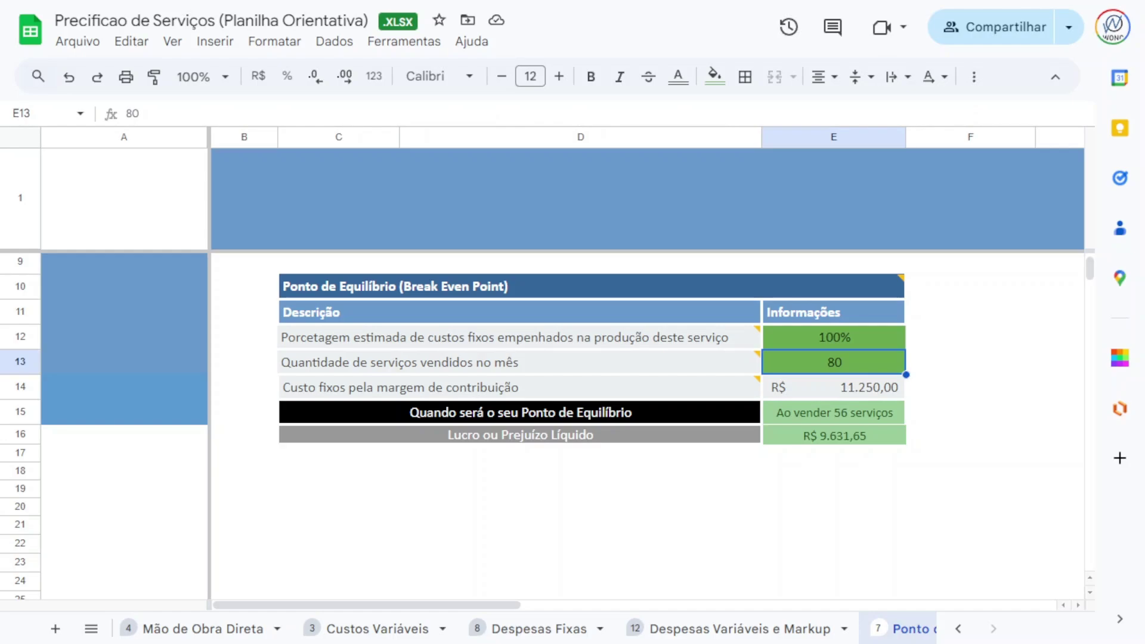
{"action": "left_click", "coordinate": [833, 435]}
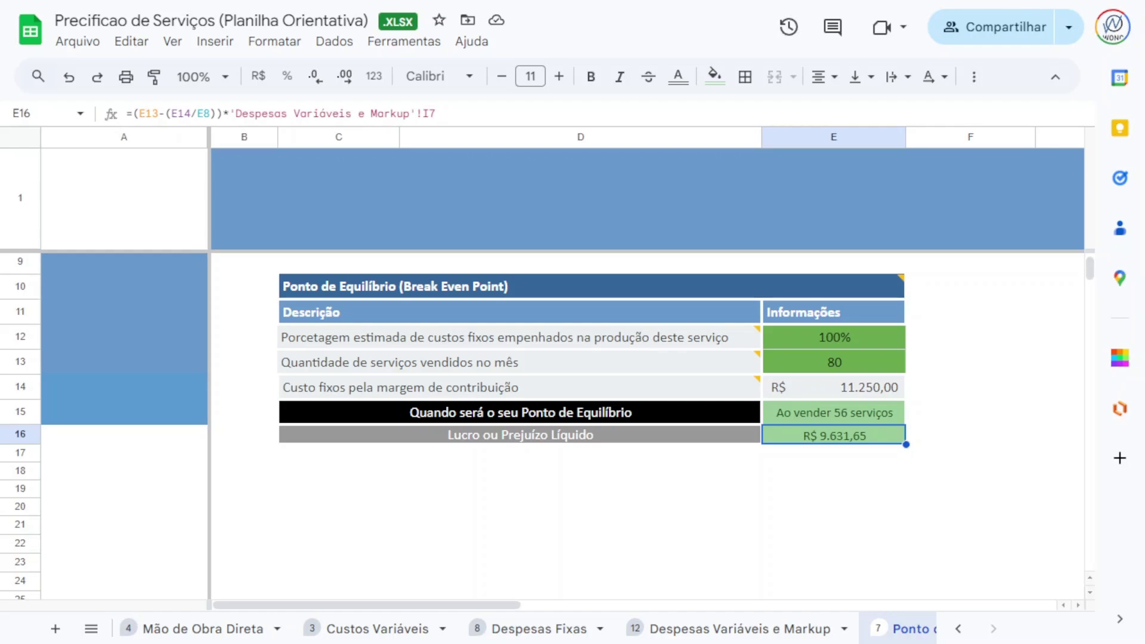
Step: Try monthly quantities of 60 and 50 services sold in the break-even table, then restore the quantity to 80
{"action": "left_click", "coordinate": [834, 362]}
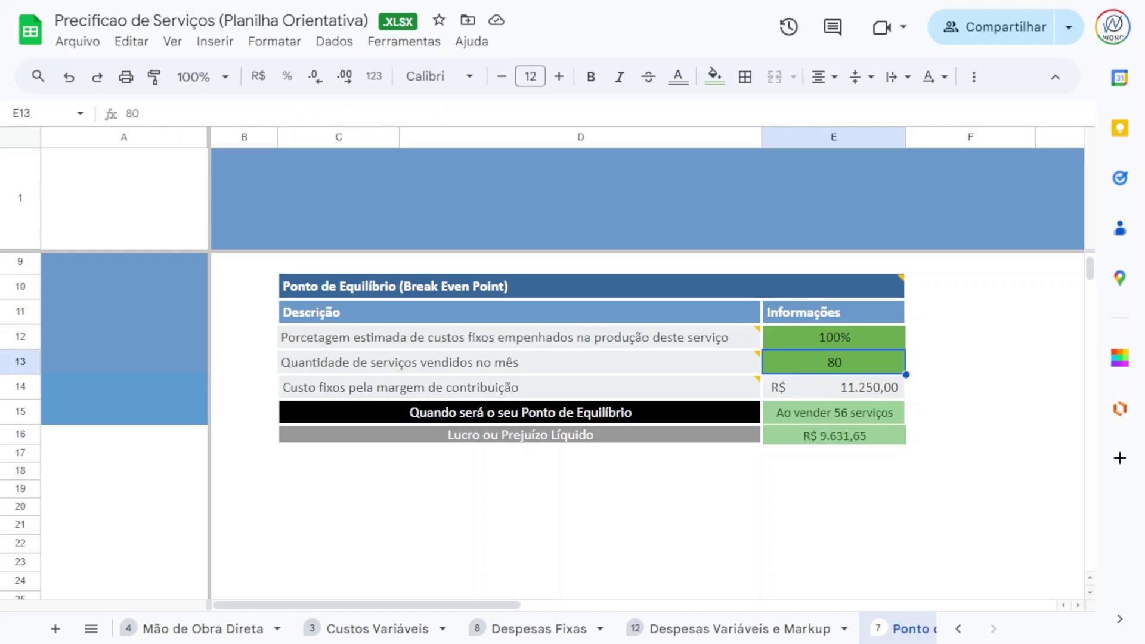
{"action": "type", "text": "60"}
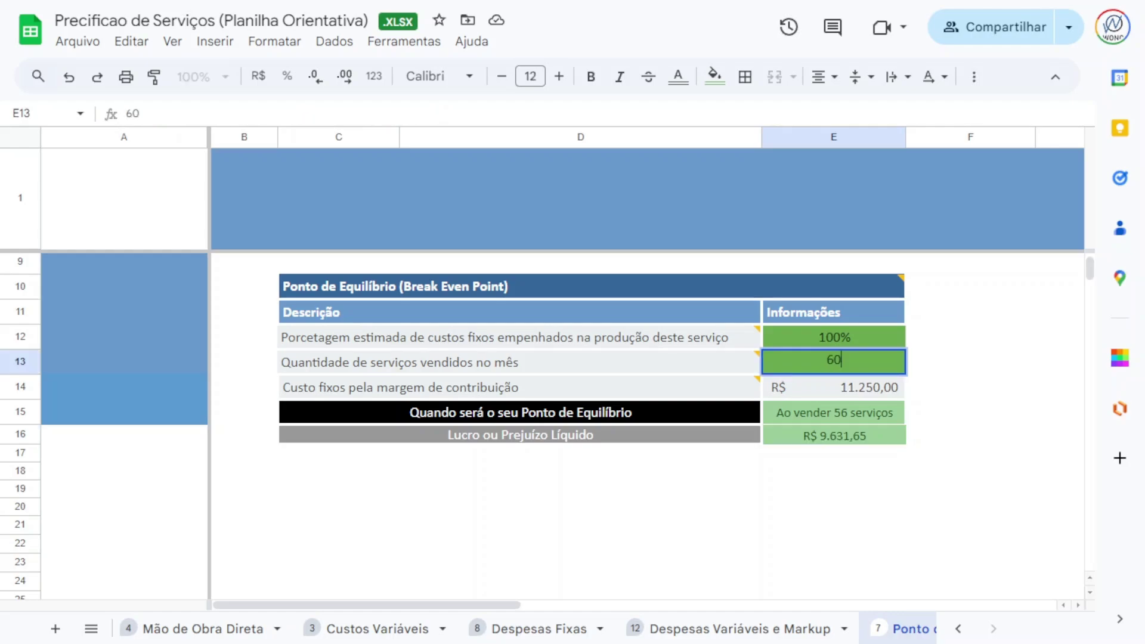
{"action": "key", "text": "Return"}
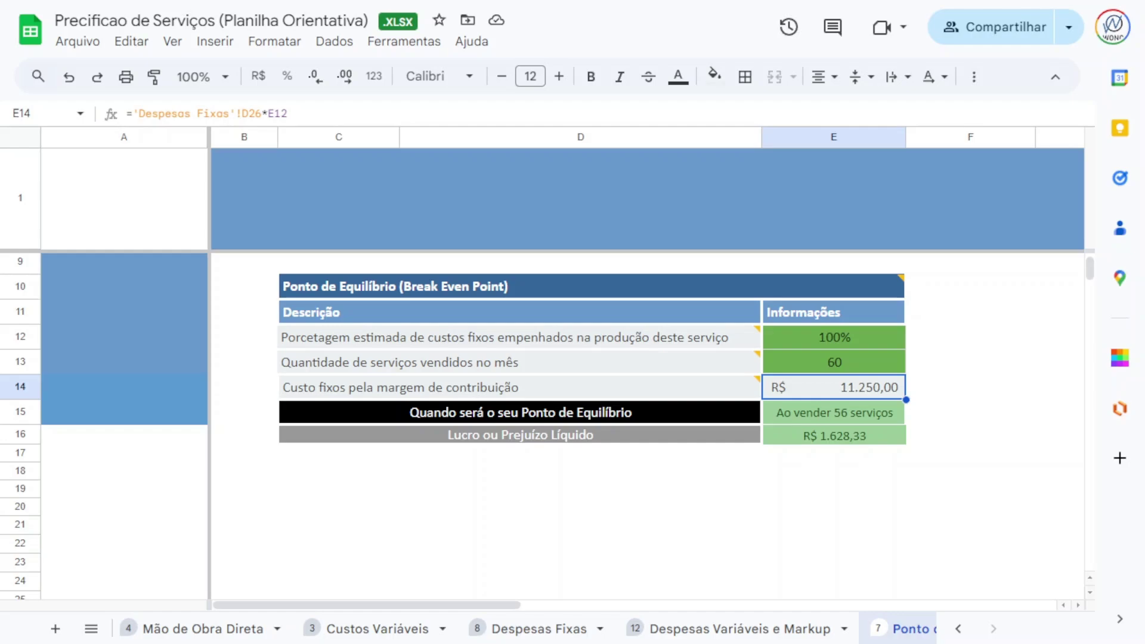
{"action": "left_click", "coordinate": [833, 362]}
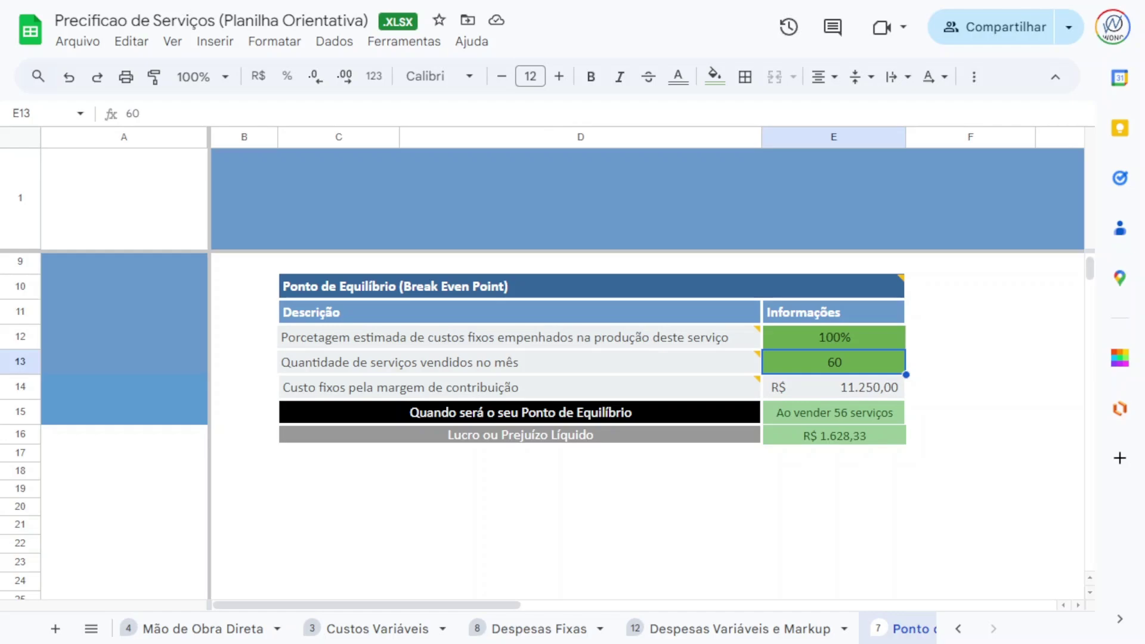
{"action": "type", "text": "50"}
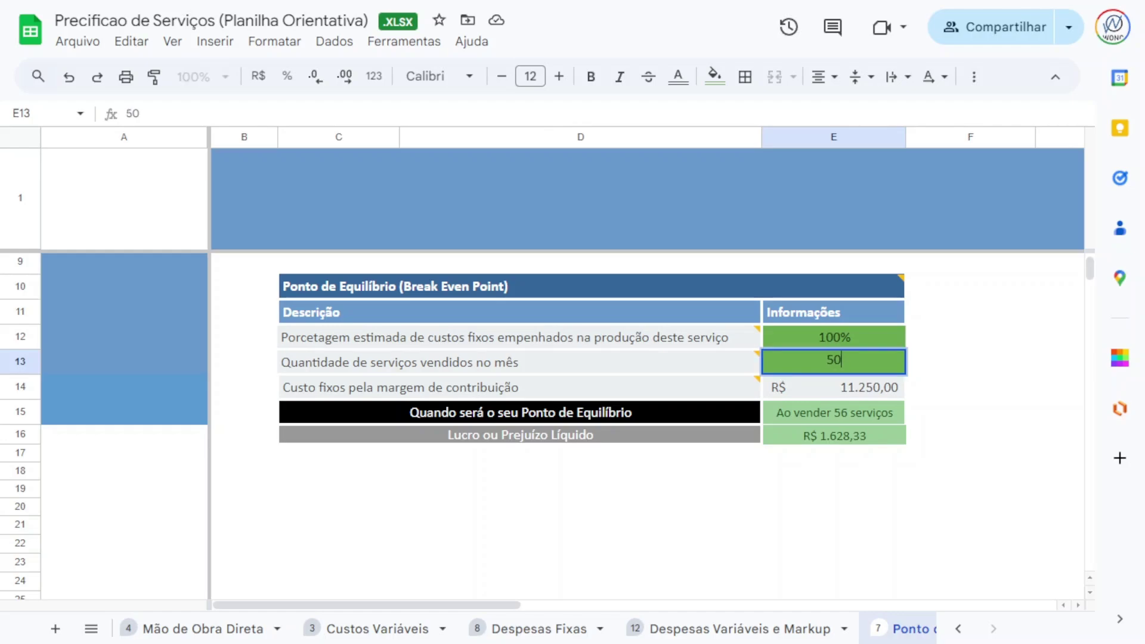
{"action": "key", "text": "Return"}
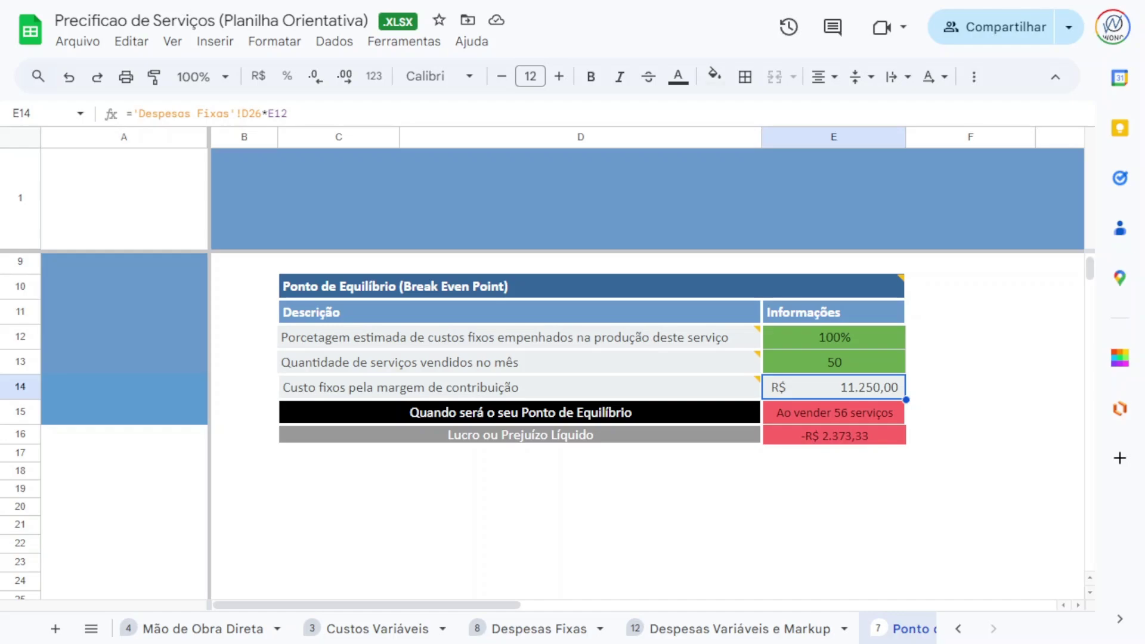
{"action": "left_click", "coordinate": [833, 362]}
{"action": "type", "text": "80"}
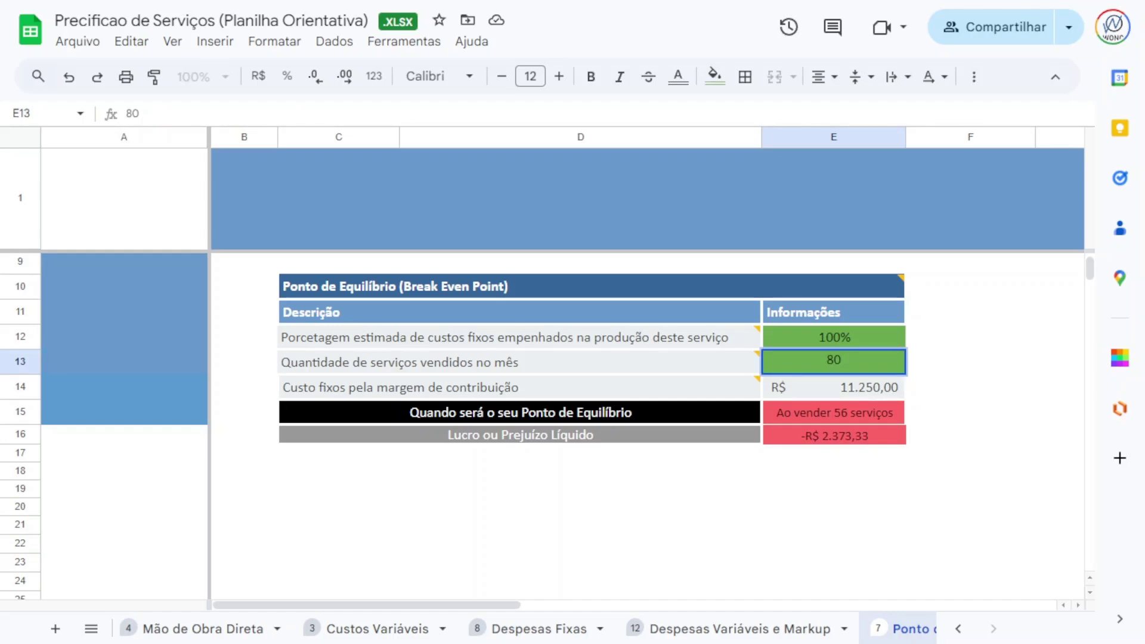
{"action": "key", "text": "Return"}
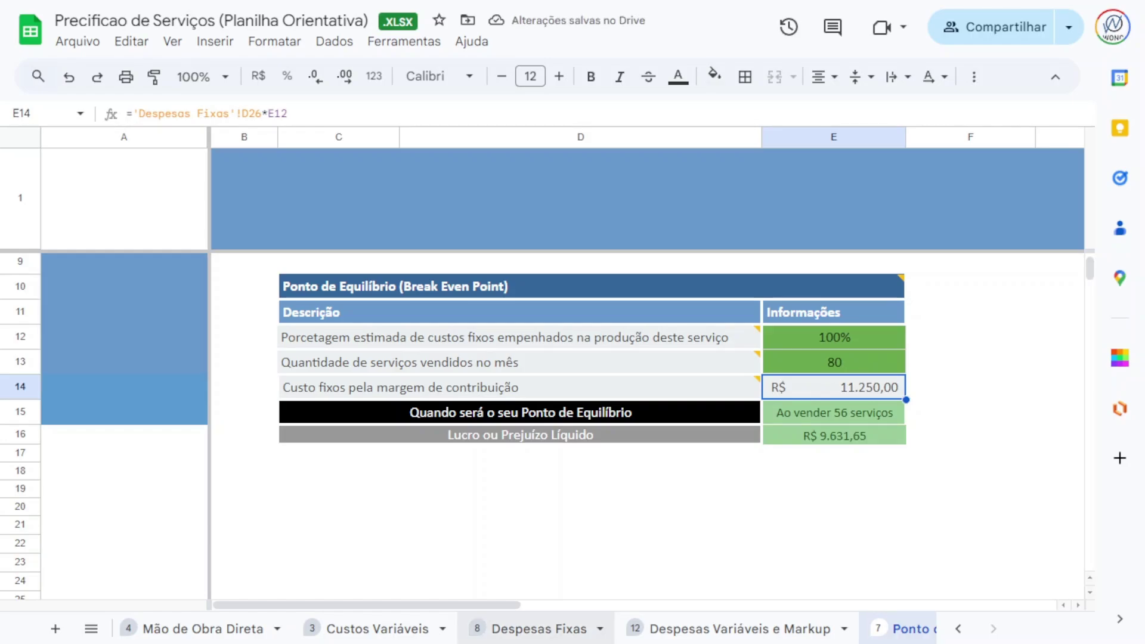
Step: Try a Pró Labores expense of 0 on the Despesas Fixas sheet and check its effect on the break-even point
{"action": "left_click", "coordinate": [538, 628]}
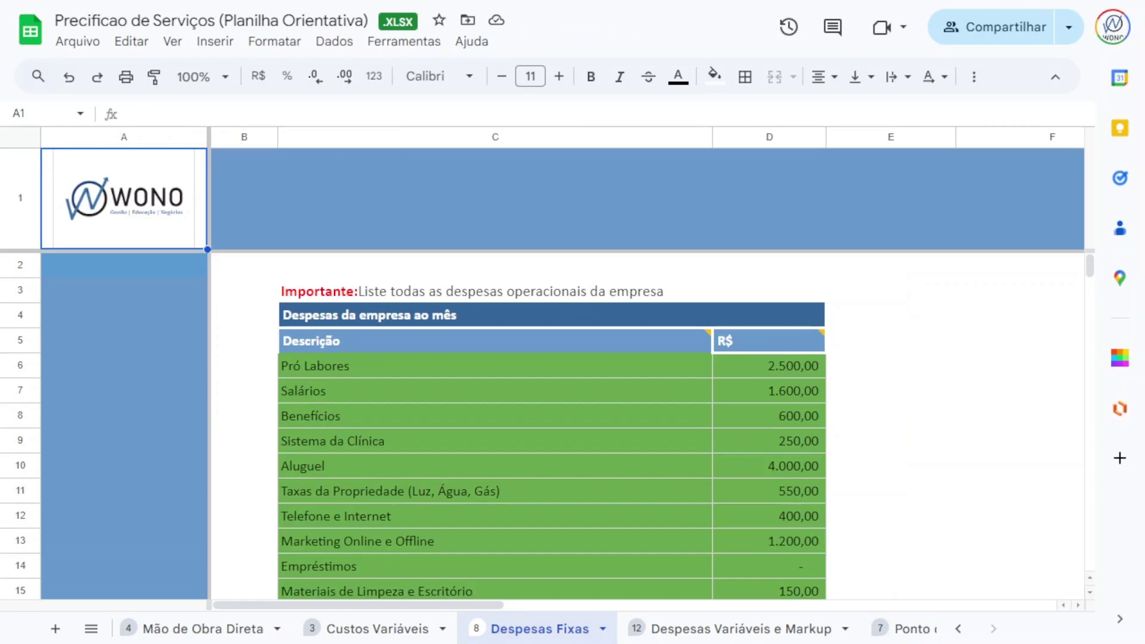
{"action": "left_click", "coordinate": [769, 366]}
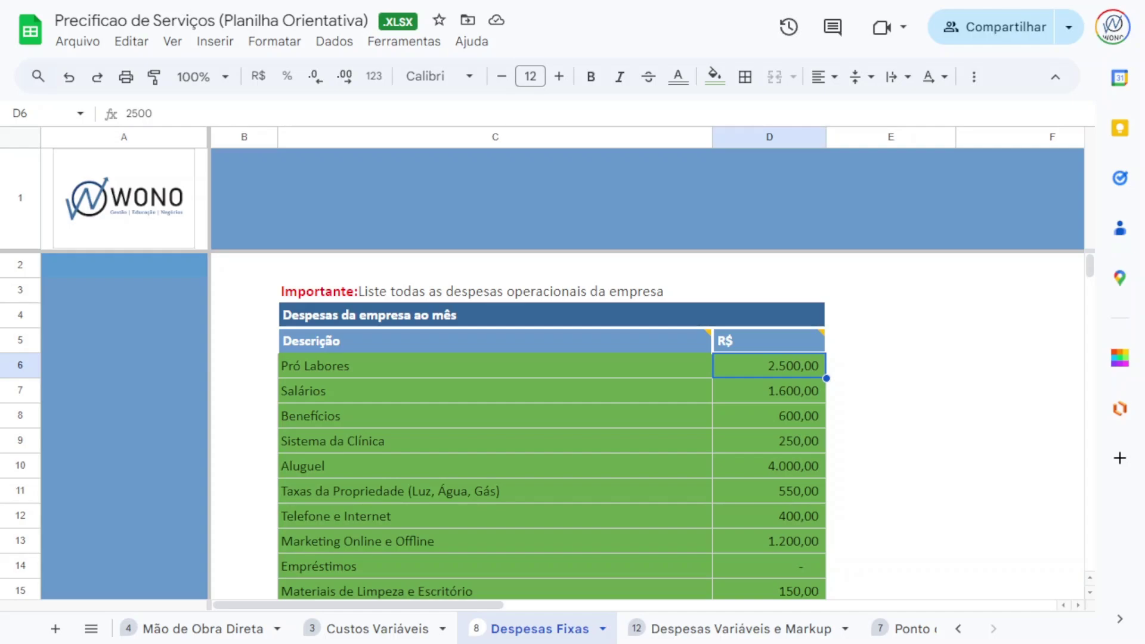
{"action": "type", "text": "0"}
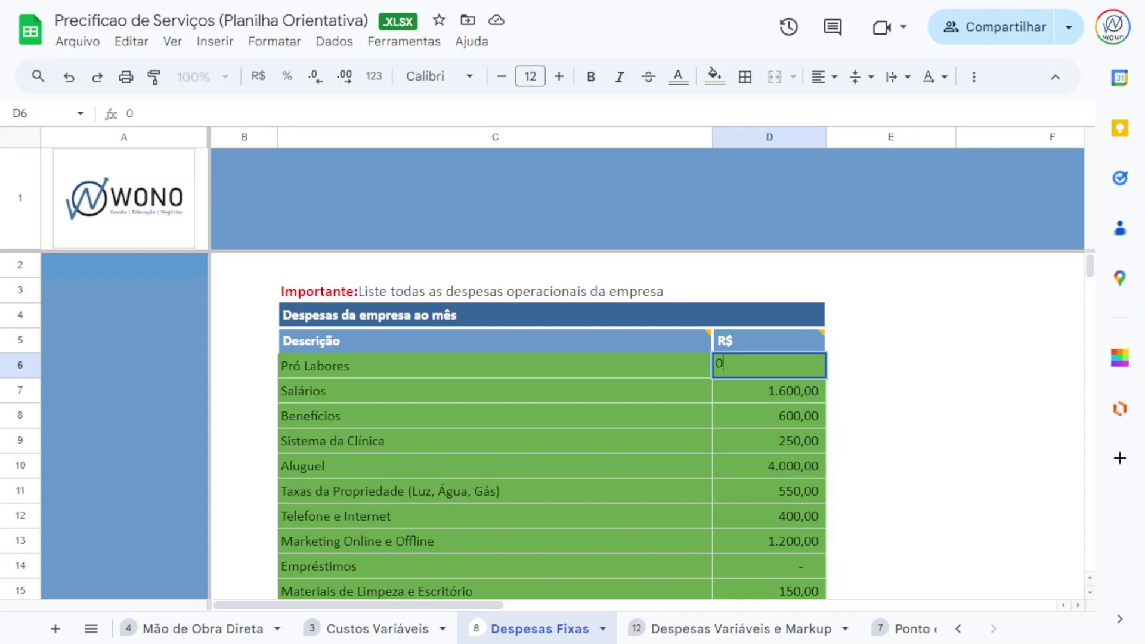
{"action": "key", "text": "Return"}
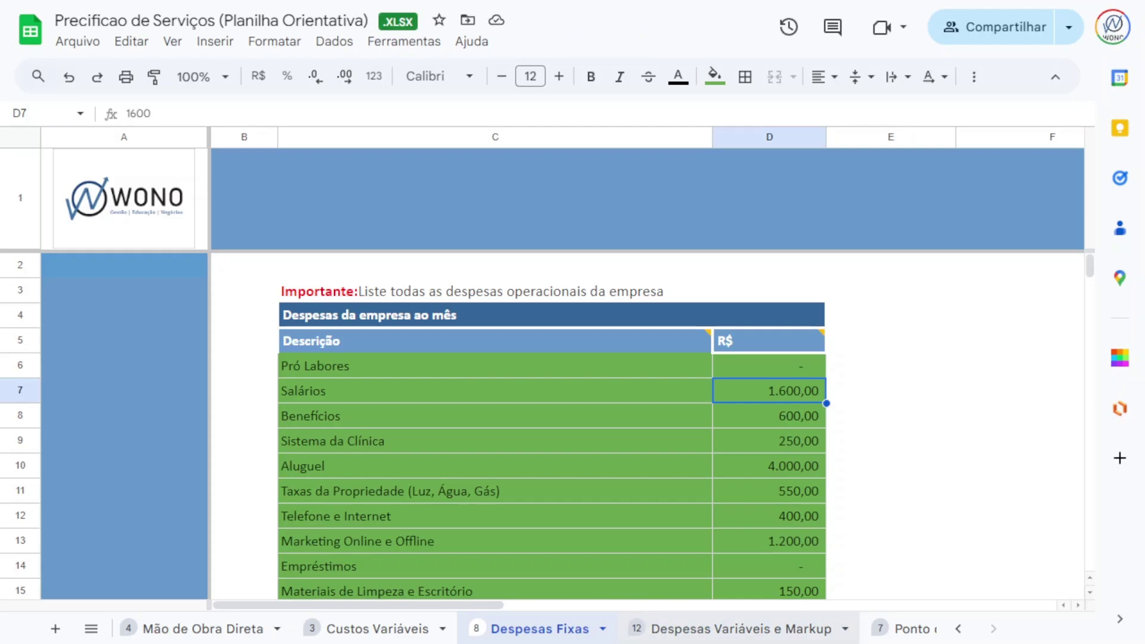
{"action": "key", "text": "ctrl+shift+Page_Down"}
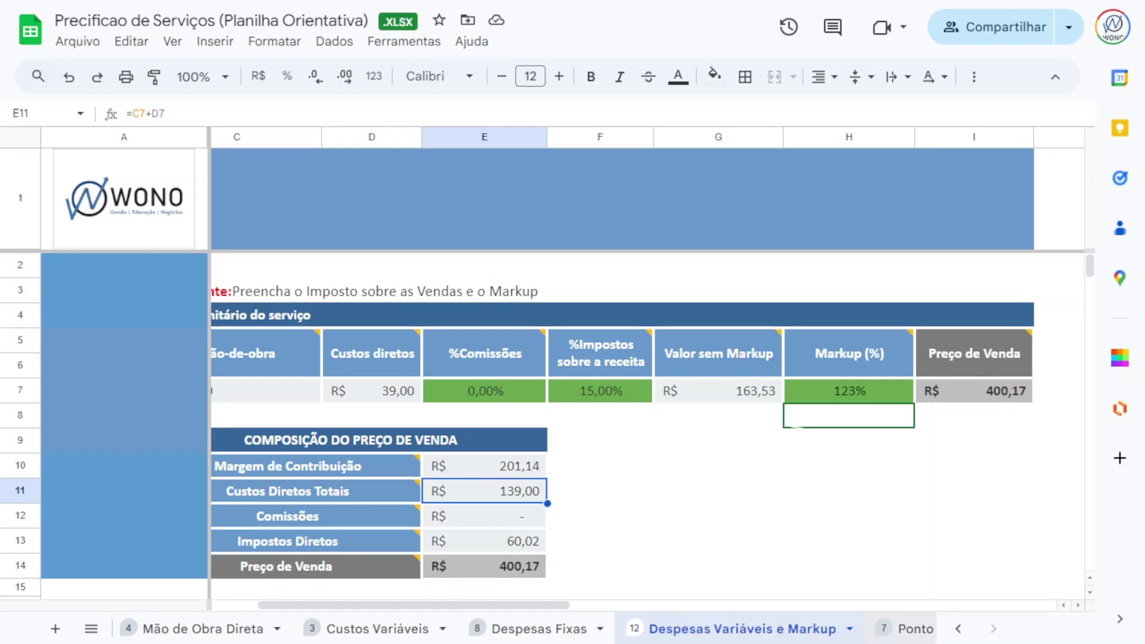
{"action": "key", "text": "ctrl+shift+Page_Down"}
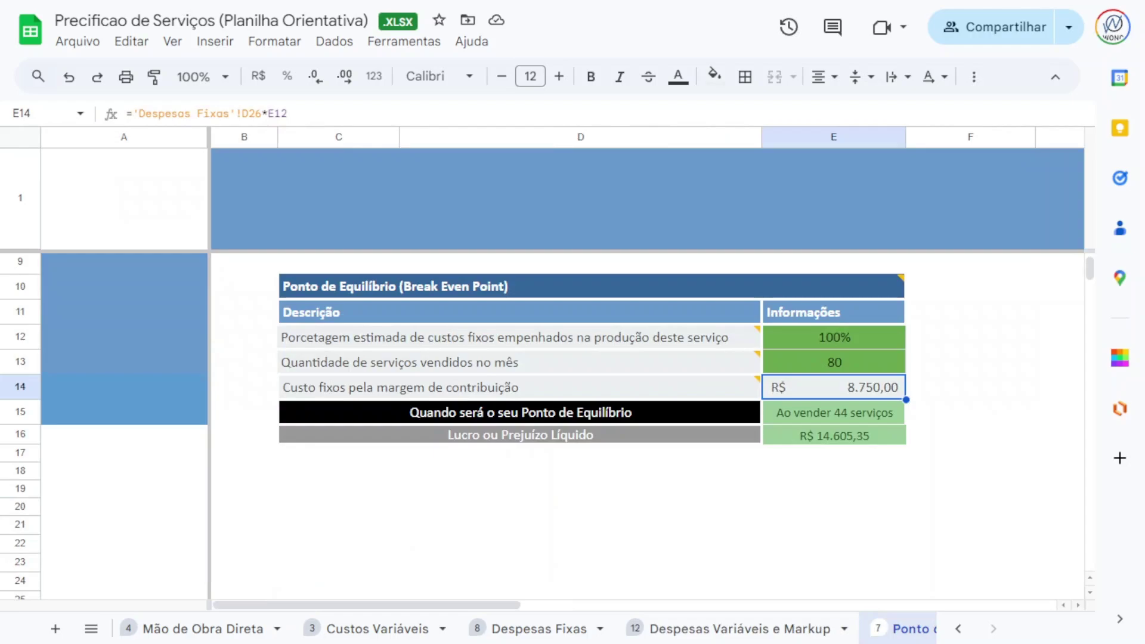
{"action": "left_click", "coordinate": [833, 412]}
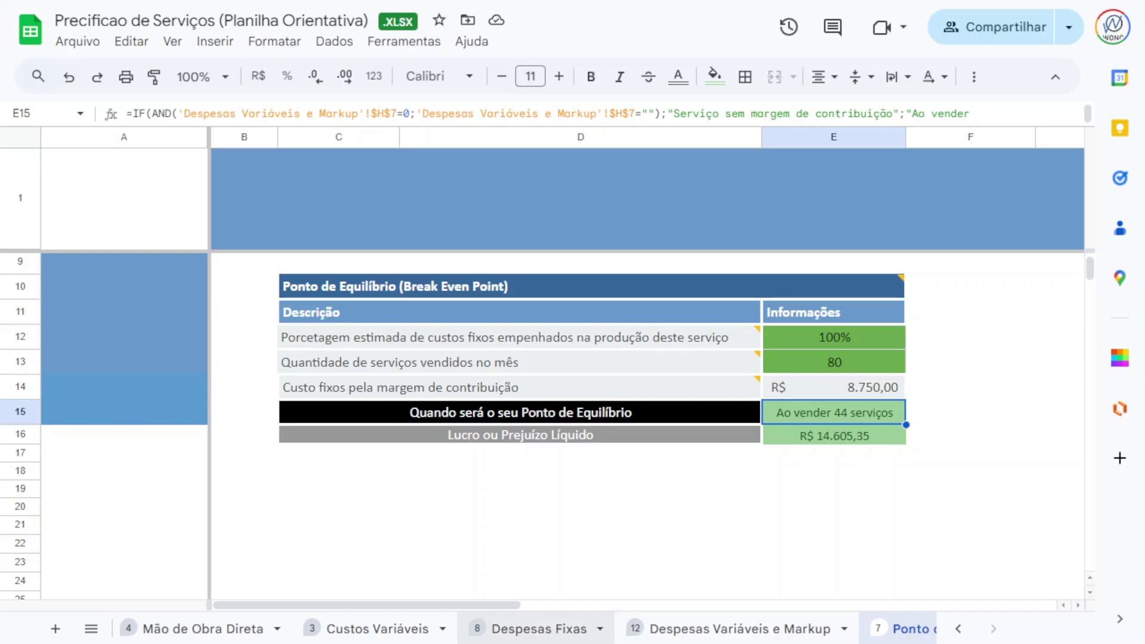
Step: Set the monthly Pró Labores expense to 1412 on the Despesas Fixas sheet
{"action": "left_click", "coordinate": [536, 629]}
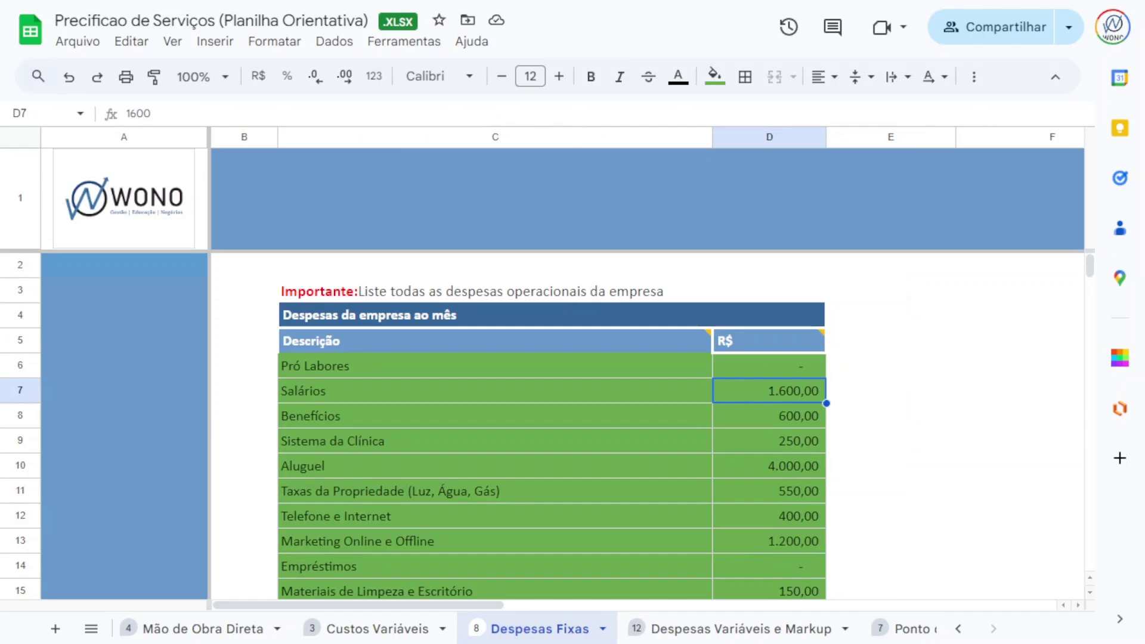
{"action": "left_click", "coordinate": [769, 366]}
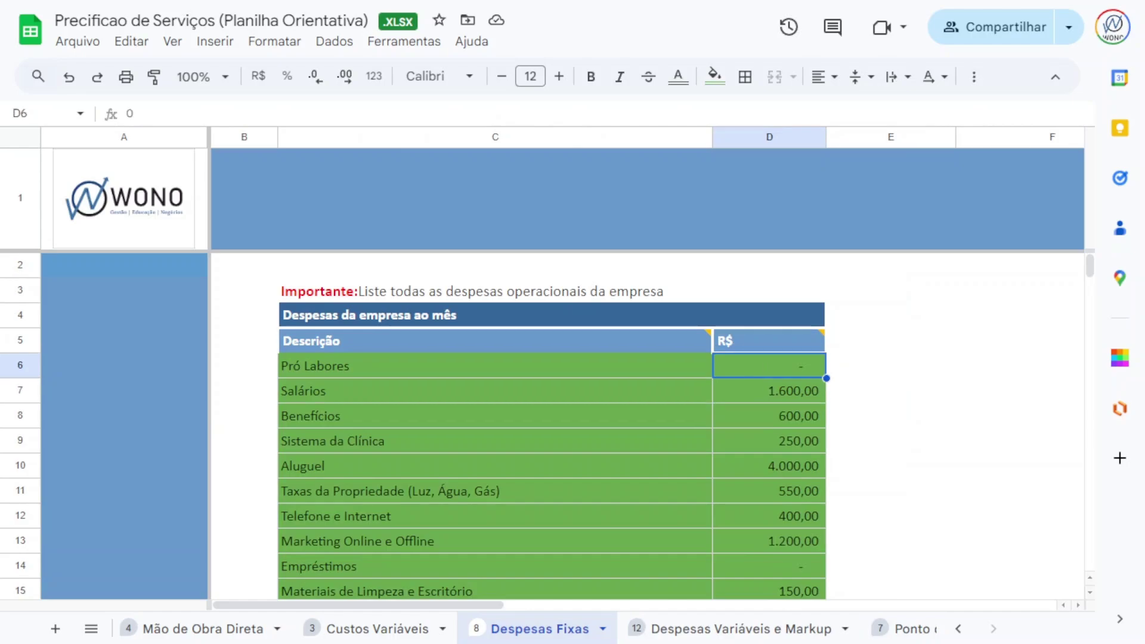
{"action": "type", "text": "1412"}
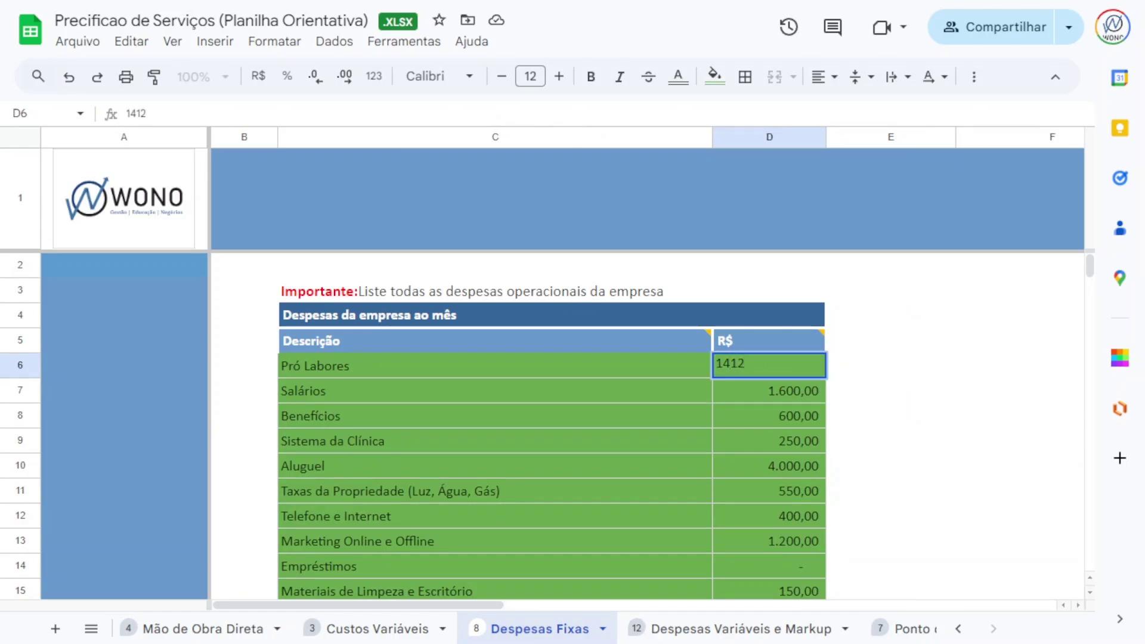
{"action": "key", "text": "Return"}
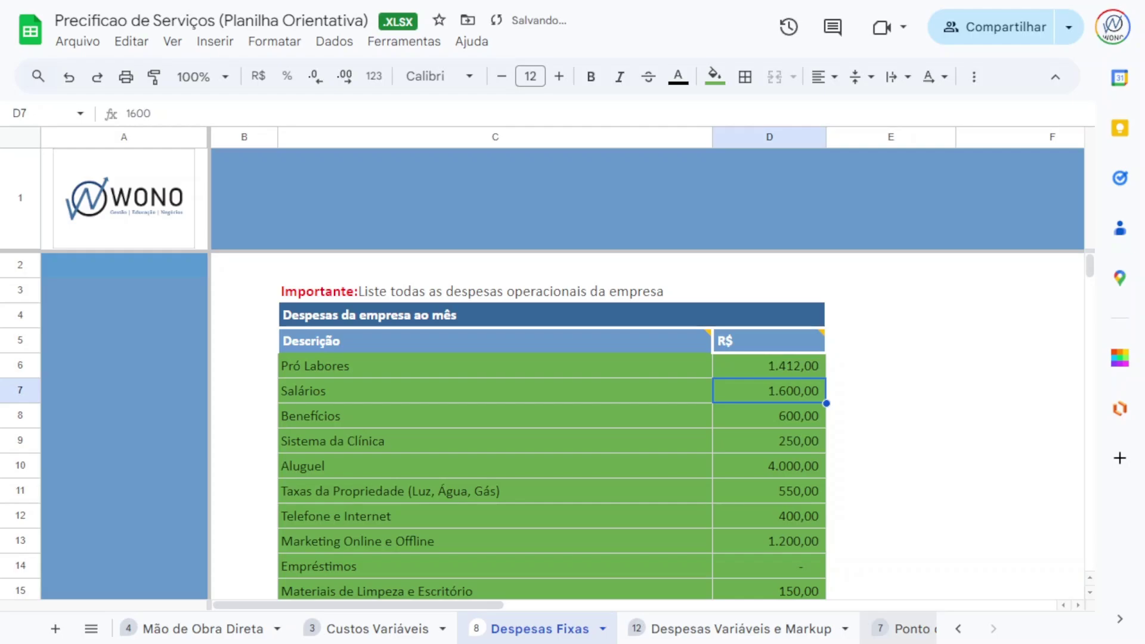
Step: Set the monthly Salários expense to 2200 on the Despesas Fixas sheet, comparing the break-even point before and after the change
{"action": "left_click", "coordinate": [903, 629]}
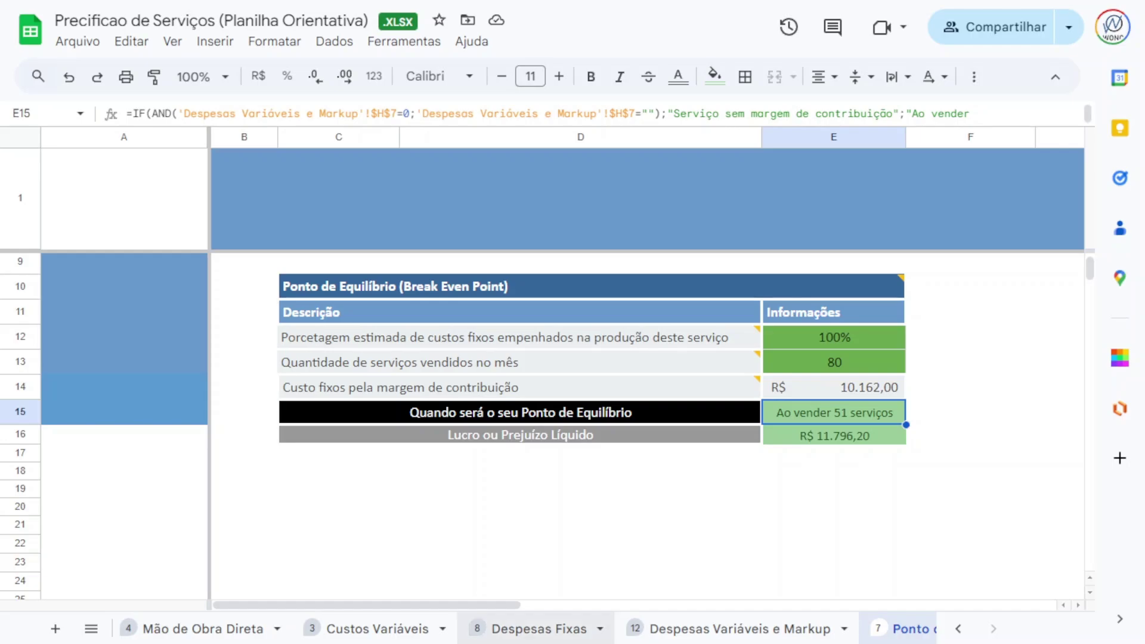
{"action": "left_click", "coordinate": [540, 629]}
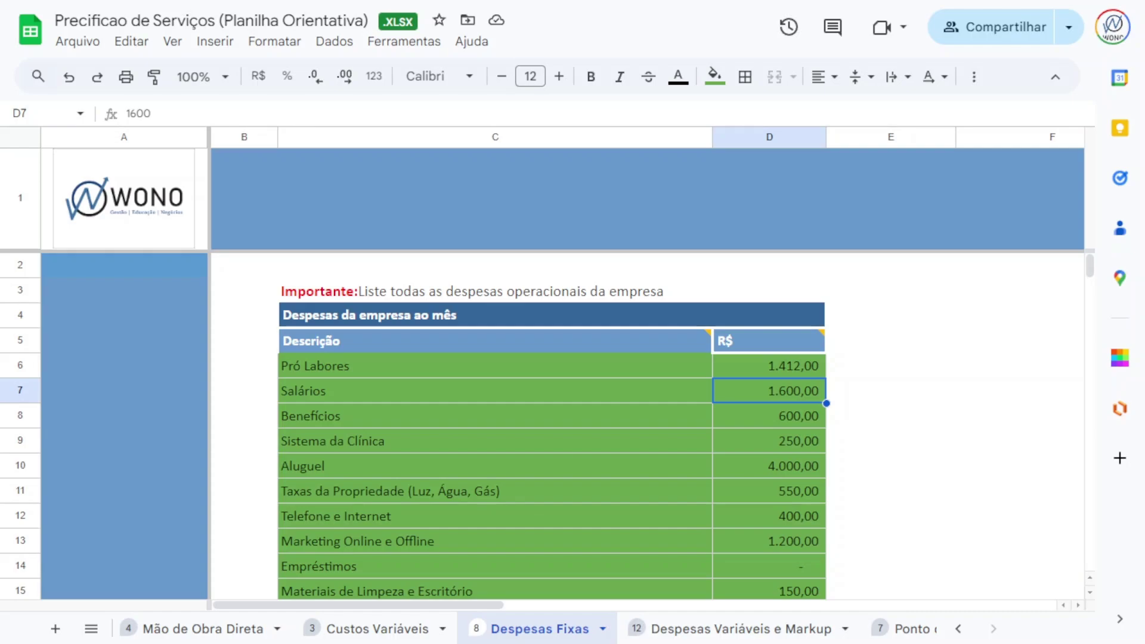
{"action": "type", "text": "2200"}
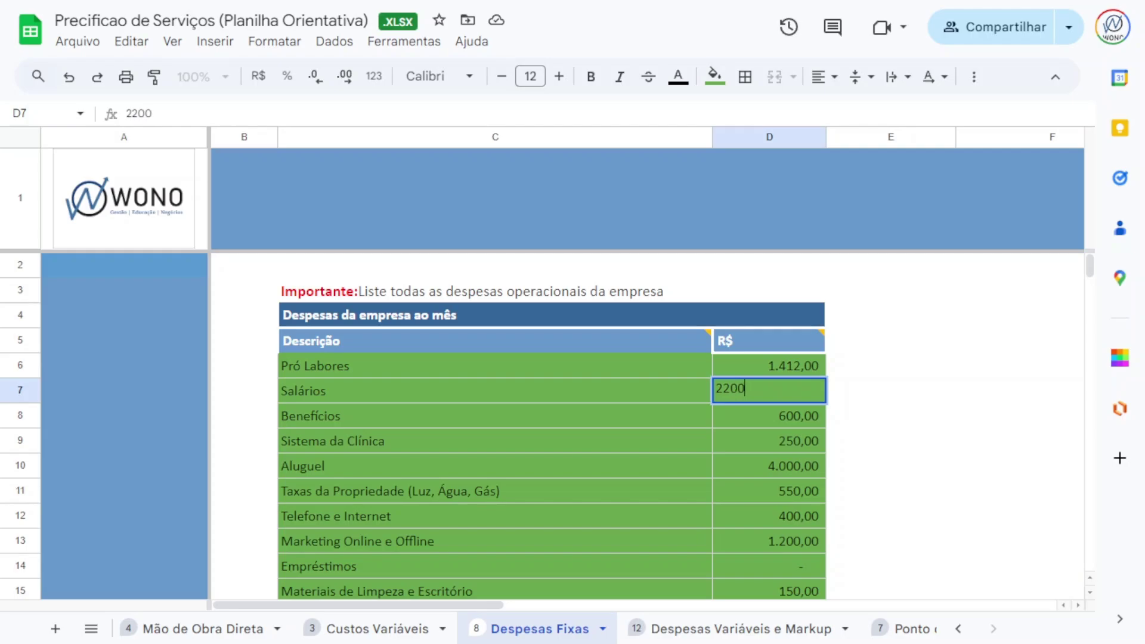
{"action": "key", "text": "Return"}
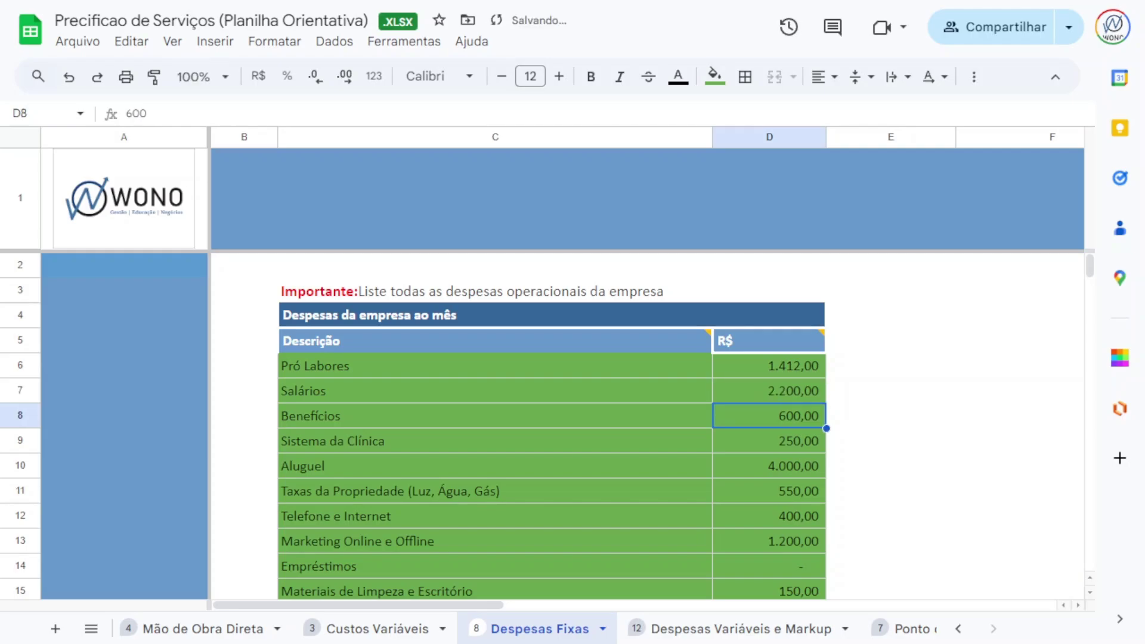
{"action": "left_click", "coordinate": [903, 629]}
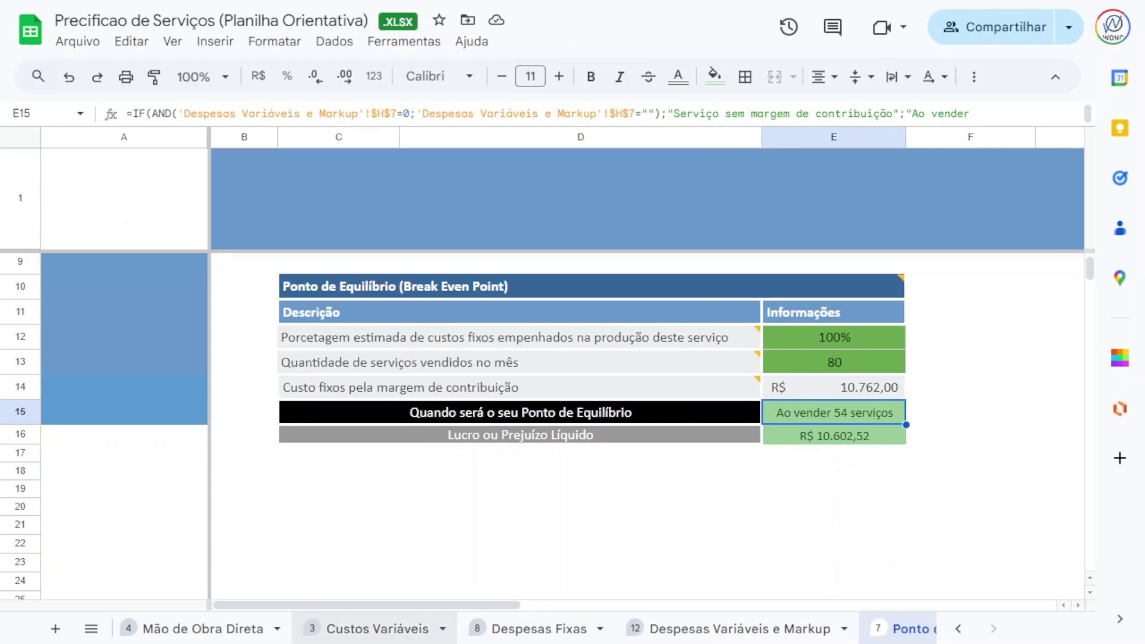
Step: Review the fixed expenses, the direct labour costs and the sale price composition on the Despesas Variáveis e Markup sheet
{"action": "left_click", "coordinate": [371, 628]}
{"action": "key", "text": "ctrl+shift+Page_Down"}
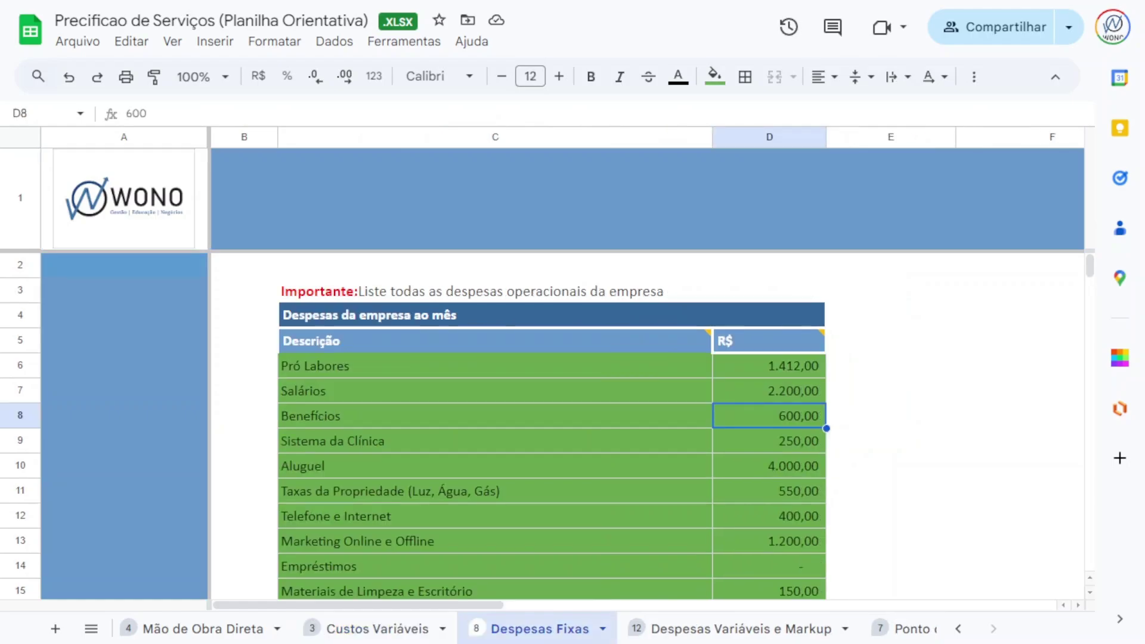
{"action": "key", "text": "ctrl+shift+Page_Down"}
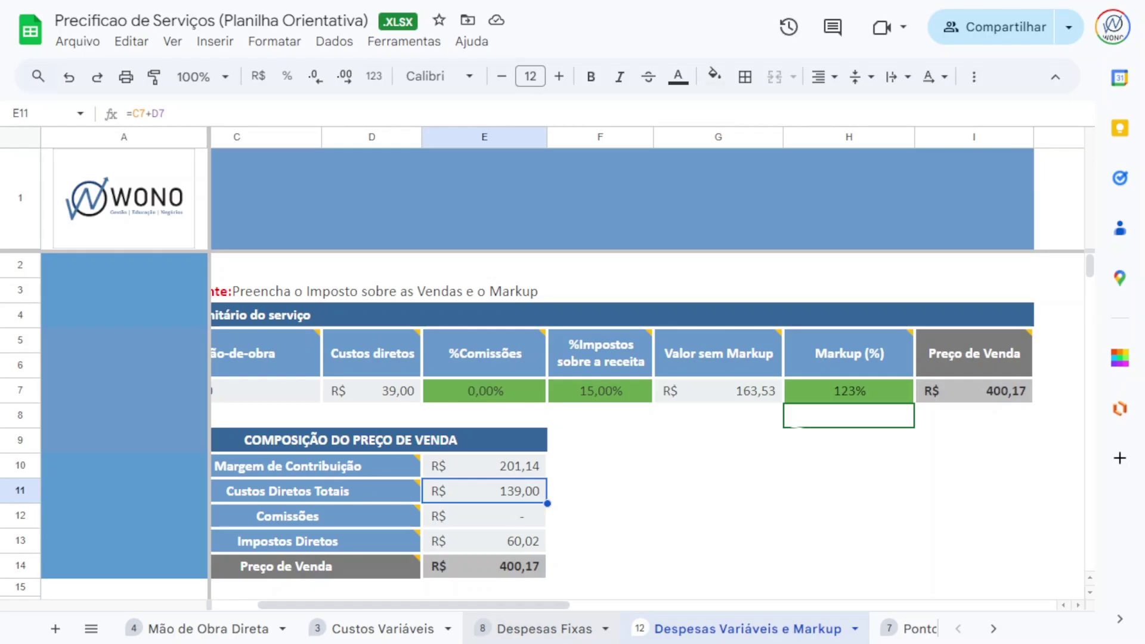
{"action": "left_click", "coordinate": [544, 628]}
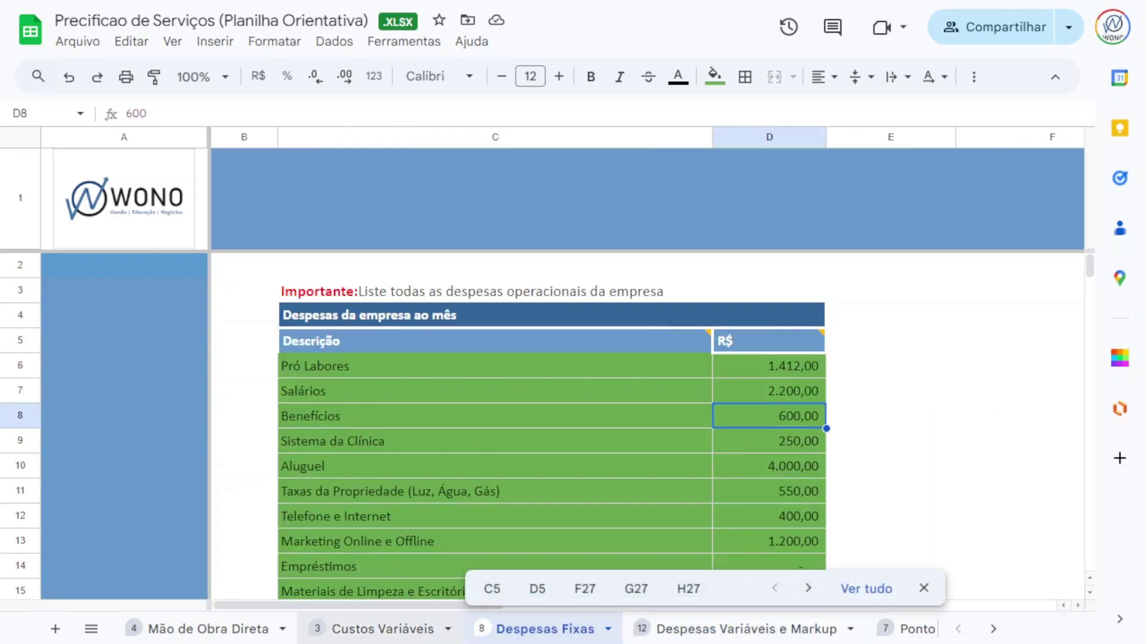
{"action": "key", "text": "ctrl+shift+Page_Up"}
{"action": "key", "text": "ctrl+shift+Page_Up"}
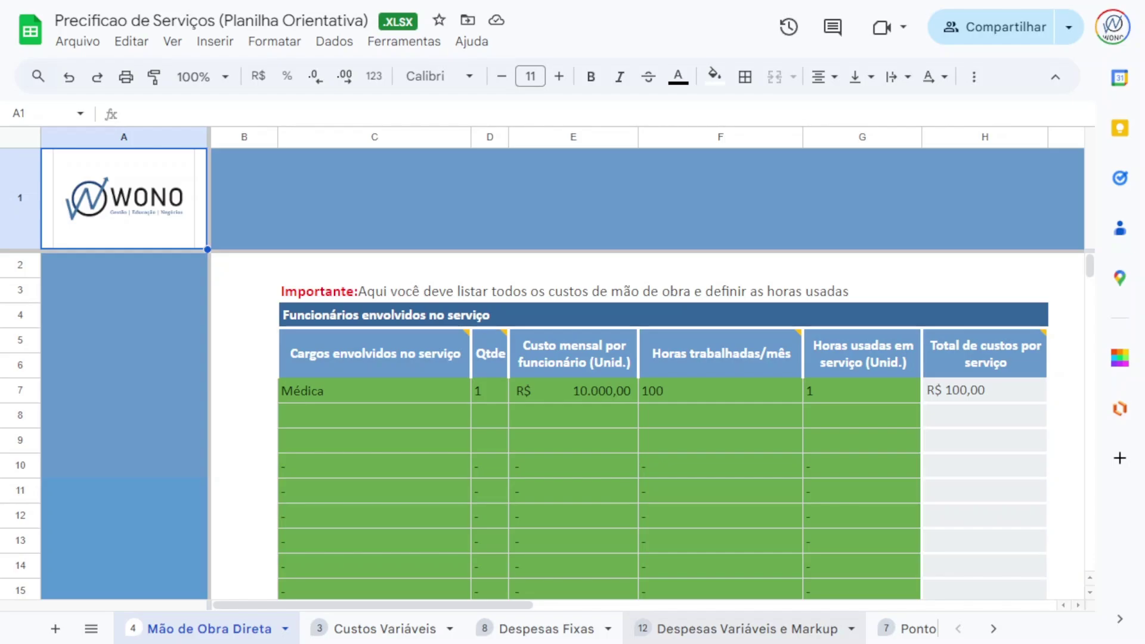
{"action": "left_click", "coordinate": [738, 629]}
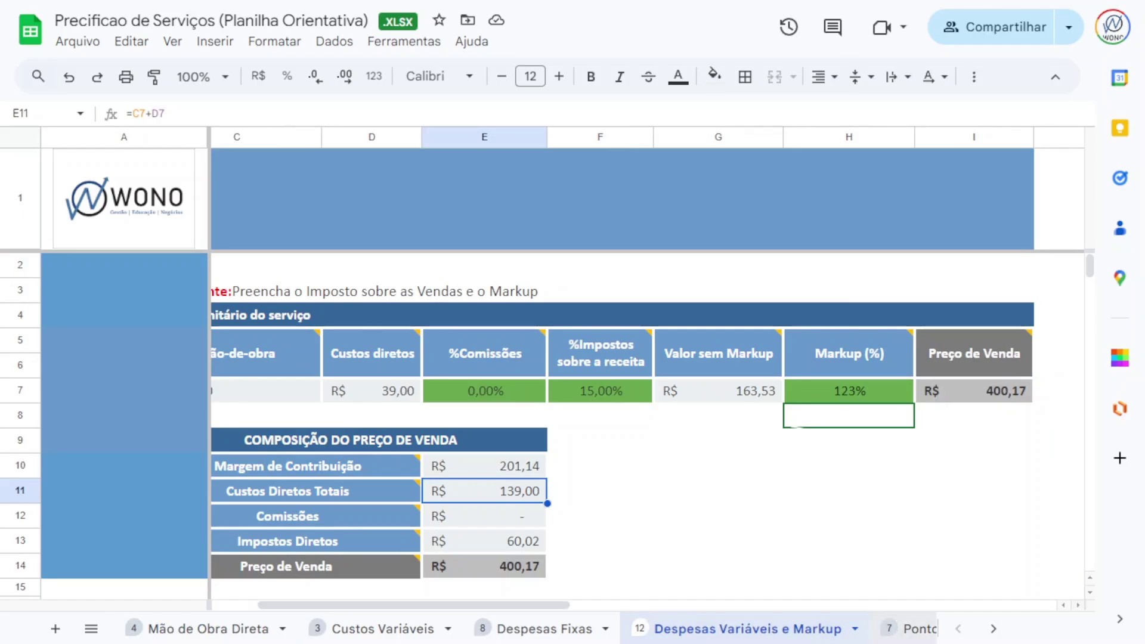